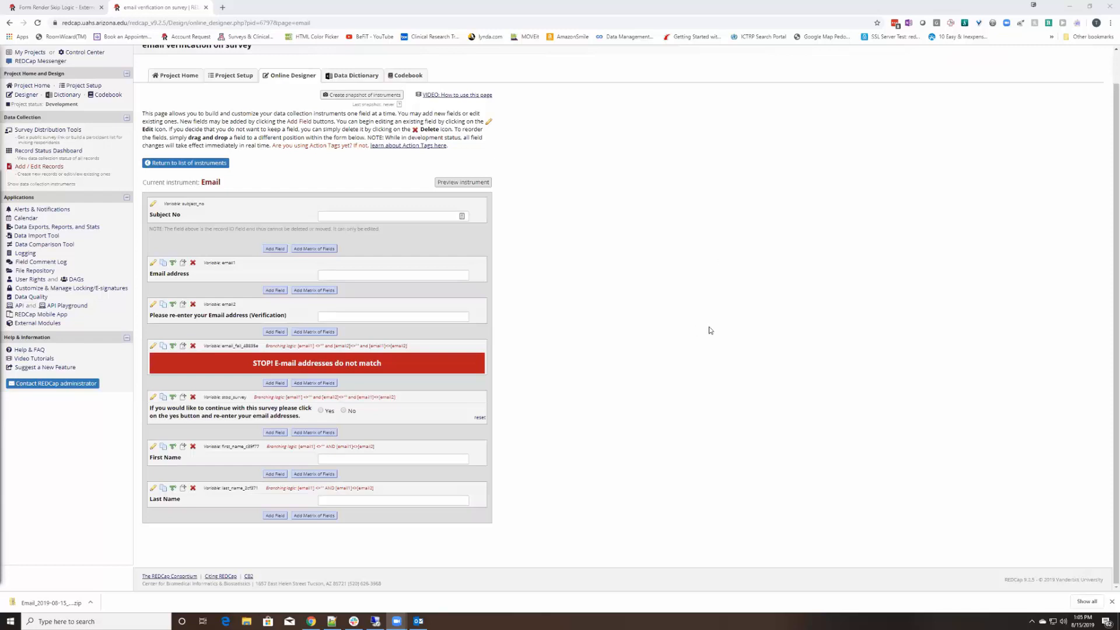
Look over the 'email verification on survey' title at the top of the instrument
{"action": "scroll", "coordinate": [615, 216], "scroll_direction": "up", "scroll_amount": 1}
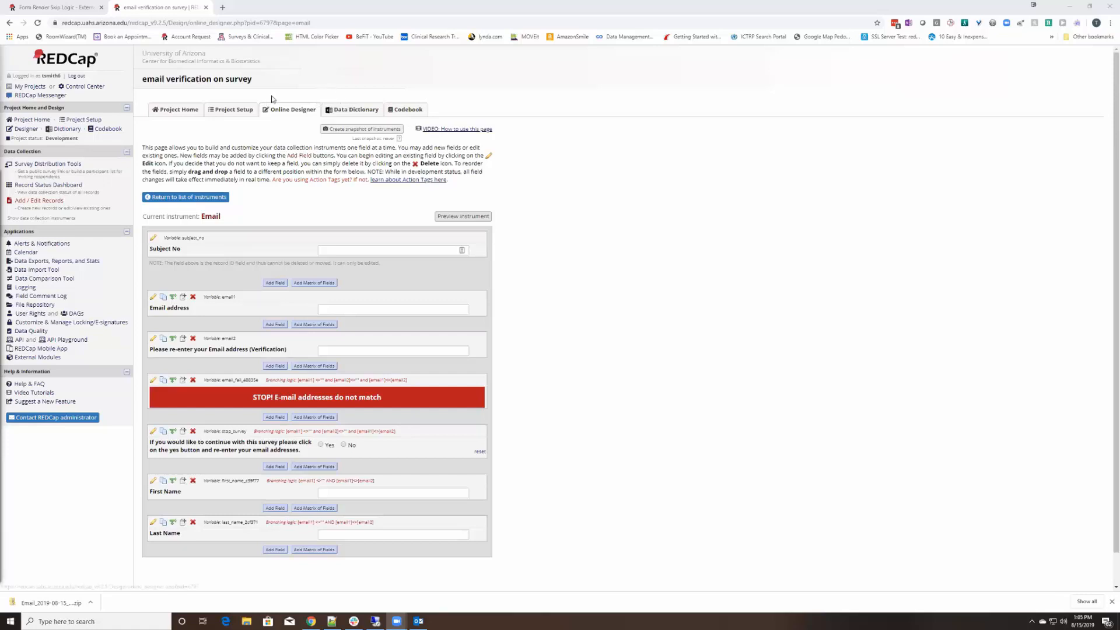
{"action": "left_click_drag", "start_coordinate": [253, 82], "coordinate": [143, 81]}
{"action": "left_click", "coordinate": [257, 76]}
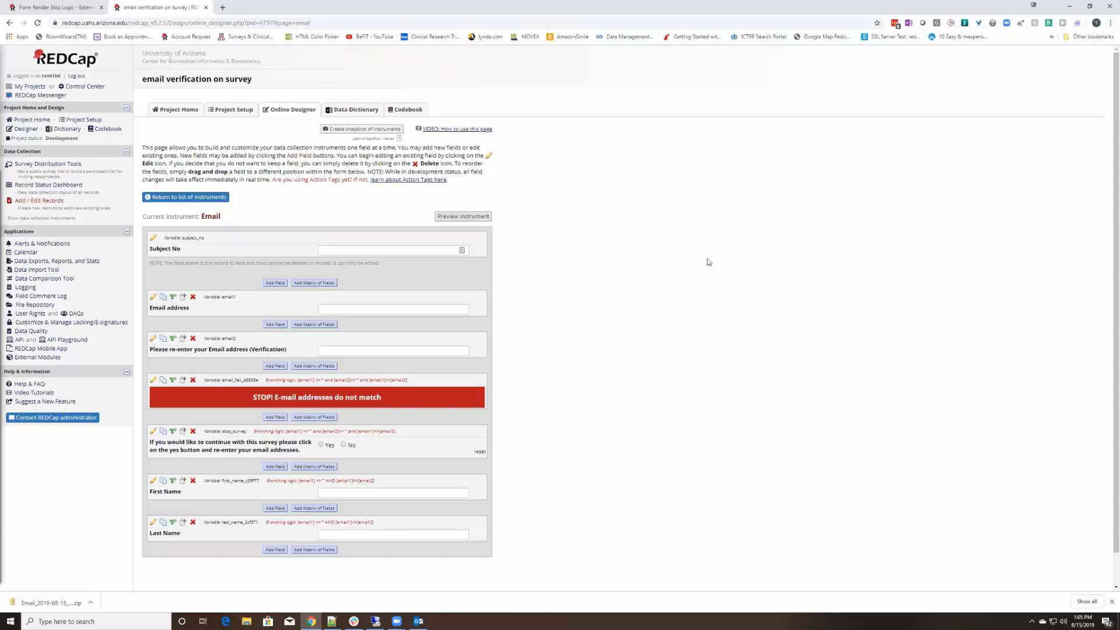
{"action": "scroll", "coordinate": [904, 283], "scroll_direction": "down", "scroll_amount": 2}
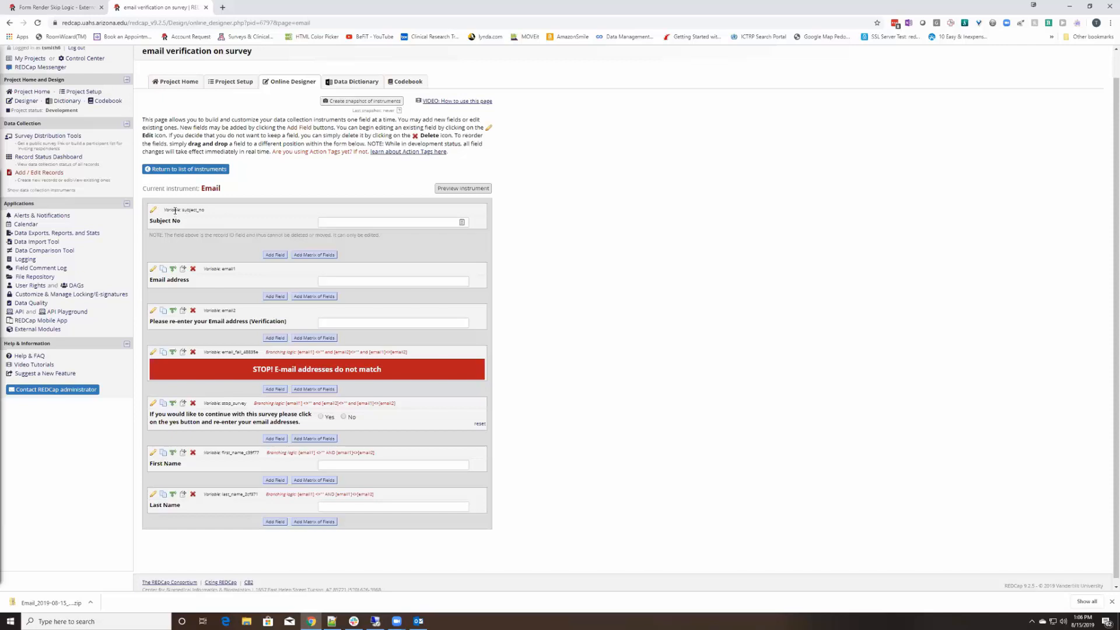
Try to reposition the Subject No record ID field and dismiss the cannot-move warning
{"action": "left_click", "coordinate": [176, 214]}
{"action": "left_click_drag", "start_coordinate": [175, 209], "coordinate": [179, 210]}
{"action": "left_click", "coordinate": [336, 250]}
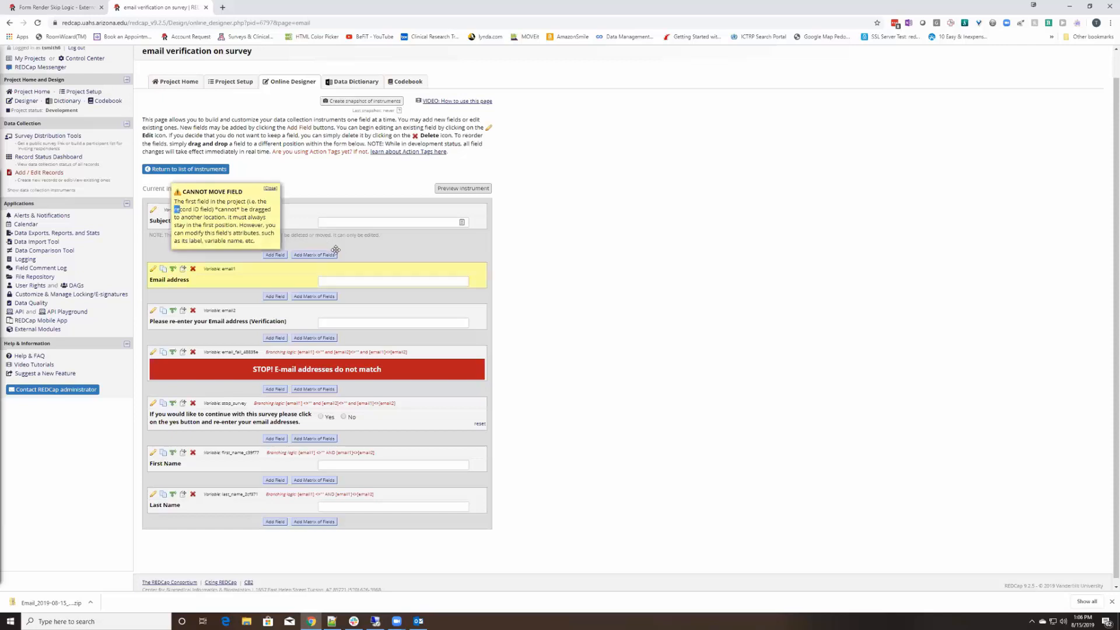
{"action": "left_click", "coordinate": [270, 187]}
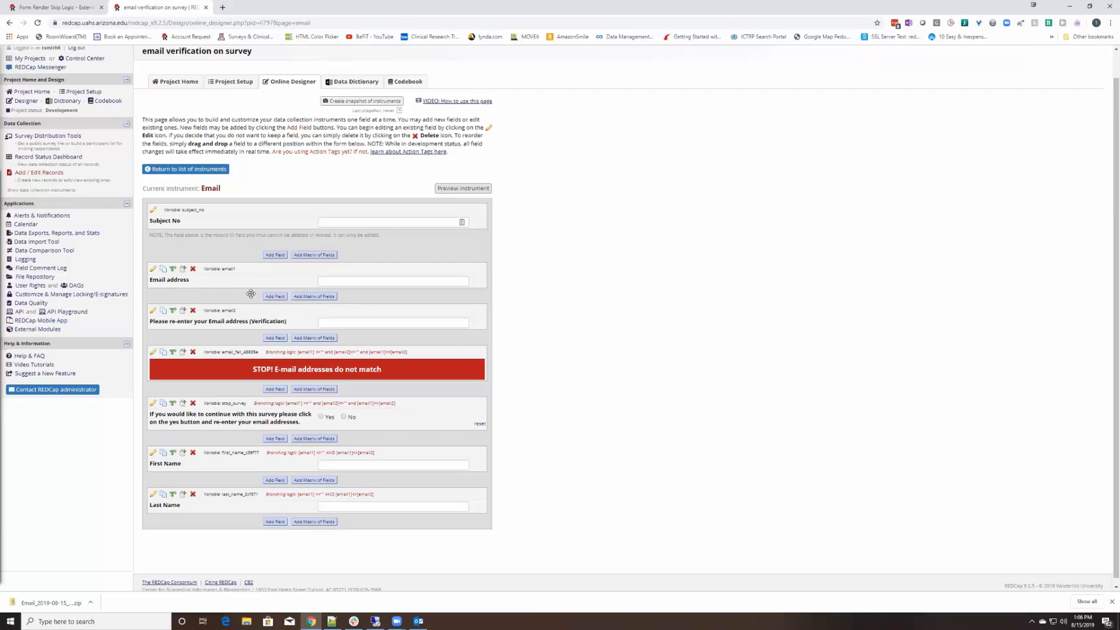
Inspect the Email address and email2 verification field settings without saving any changes
{"action": "left_click", "coordinate": [152, 269]}
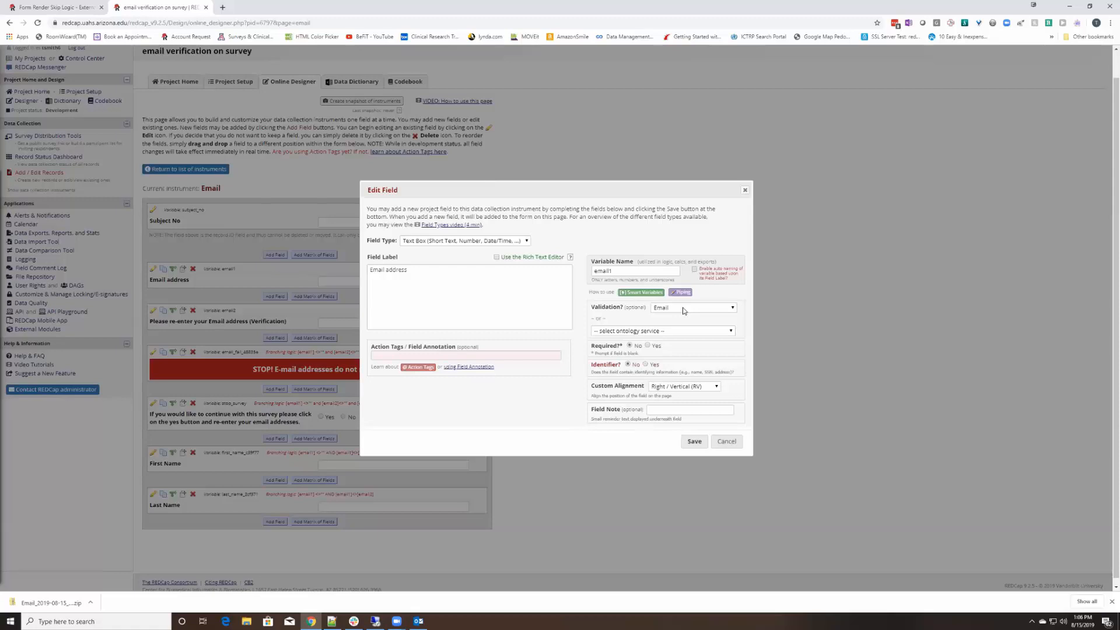
{"action": "left_click", "coordinate": [727, 446]}
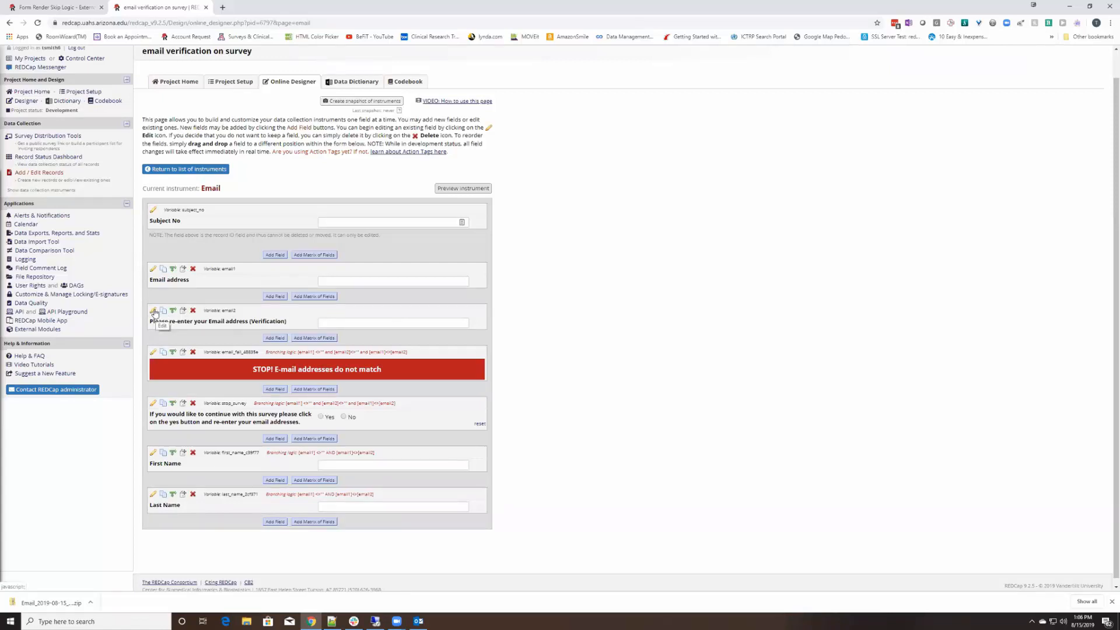
{"action": "left_click", "coordinate": [155, 313]}
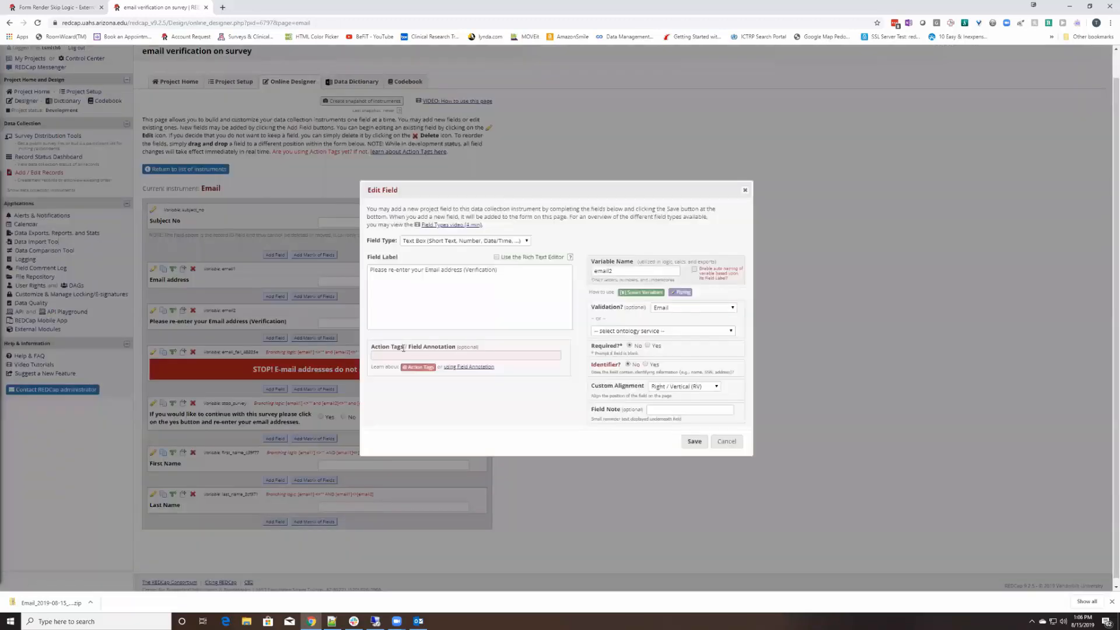
{"action": "left_click_drag", "start_coordinate": [512, 272], "coordinate": [352, 269]}
{"action": "left_click", "coordinate": [549, 273]}
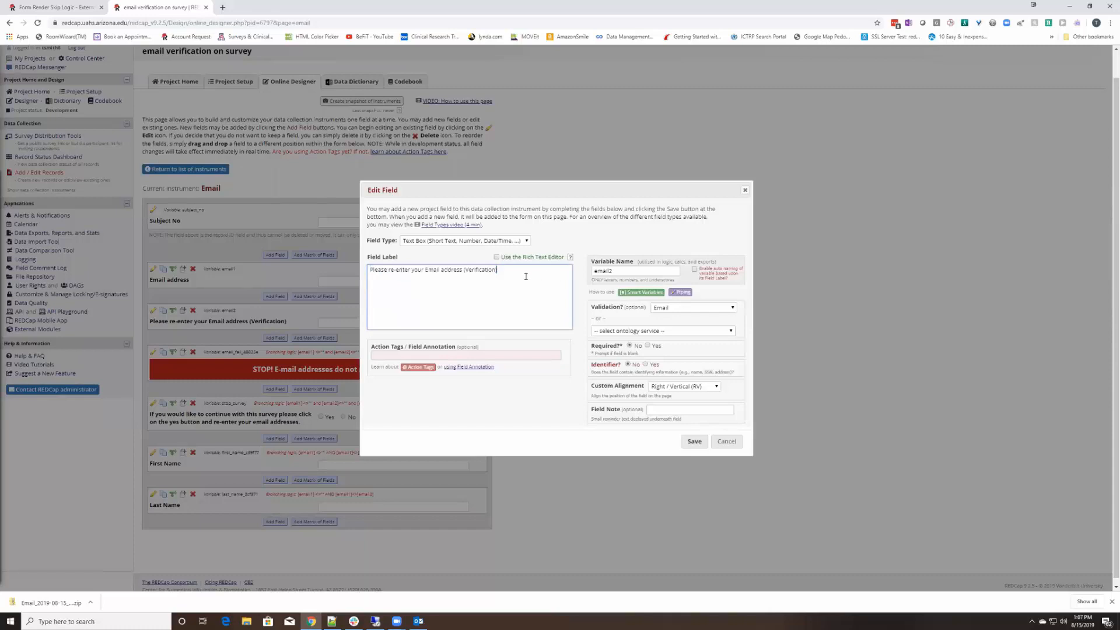
{"action": "left_click_drag", "start_coordinate": [526, 277], "coordinate": [369, 270]}
{"action": "left_click", "coordinate": [501, 273]}
{"action": "double_click", "coordinate": [633, 272]}
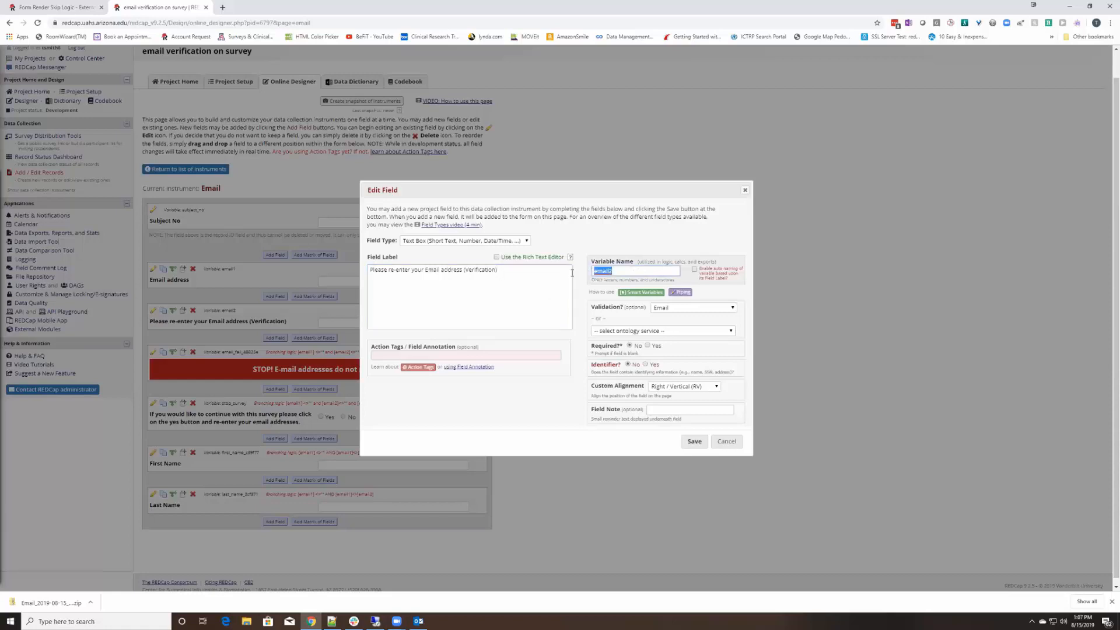
{"action": "left_click", "coordinate": [729, 443]}
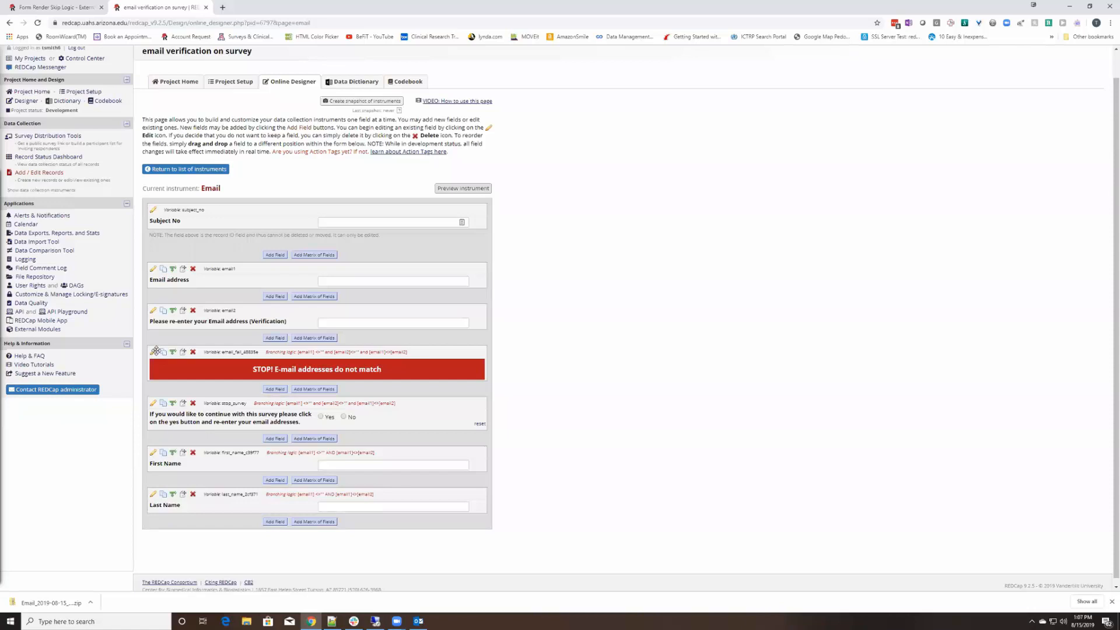
Open the STOP banner field and review its HTML label and 'STOP! E-mail' message
{"action": "left_click", "coordinate": [154, 351]}
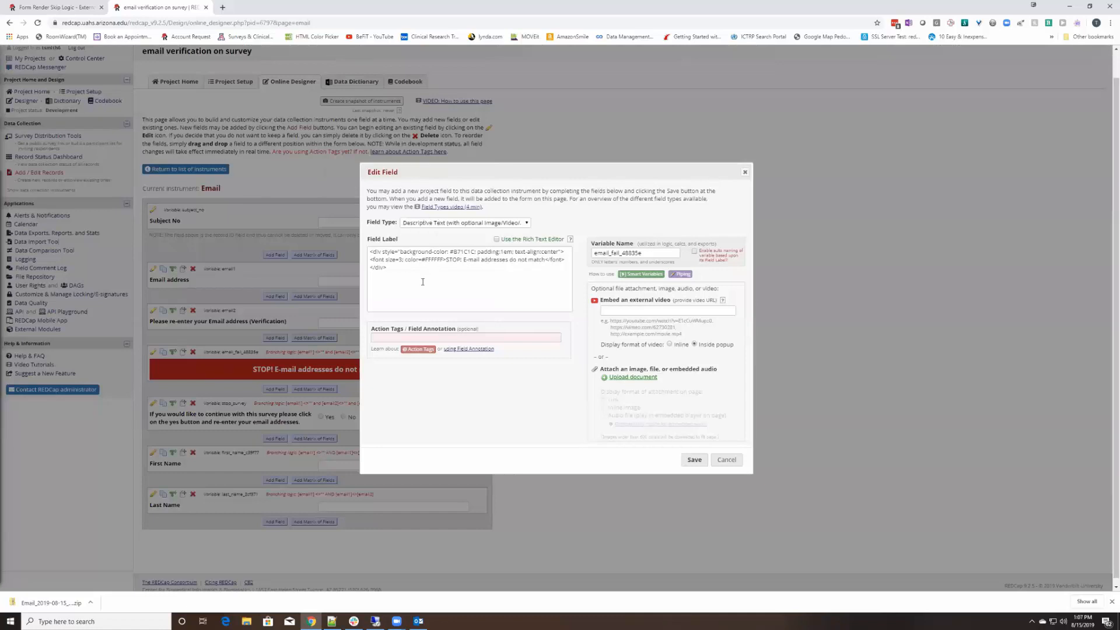
{"action": "left_click_drag", "start_coordinate": [387, 268], "coordinate": [367, 255]}
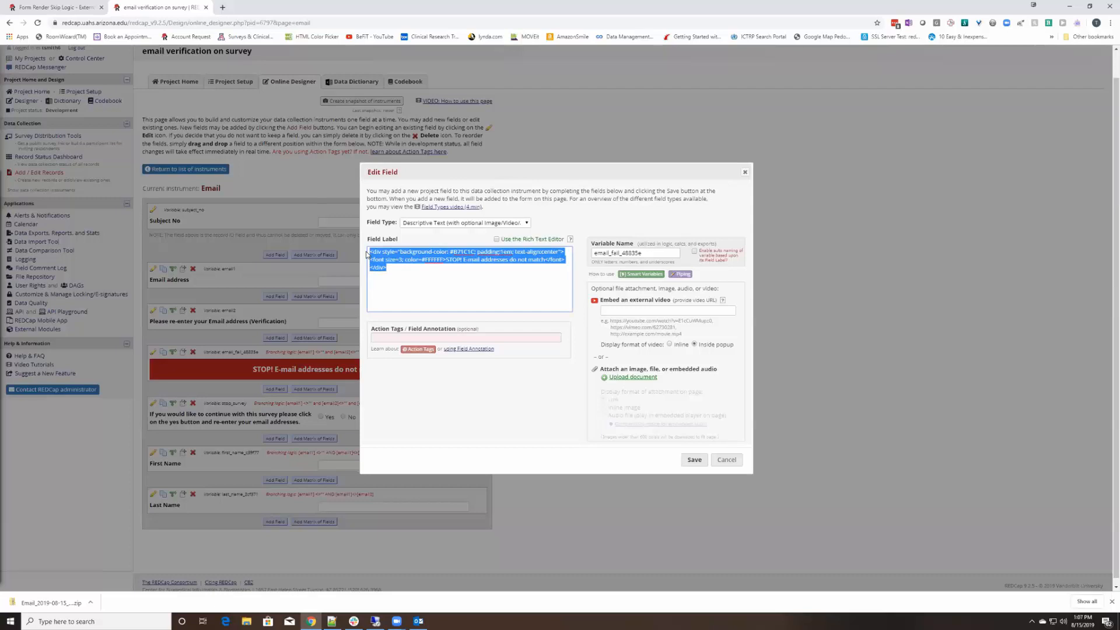
{"action": "left_click", "coordinate": [389, 268]}
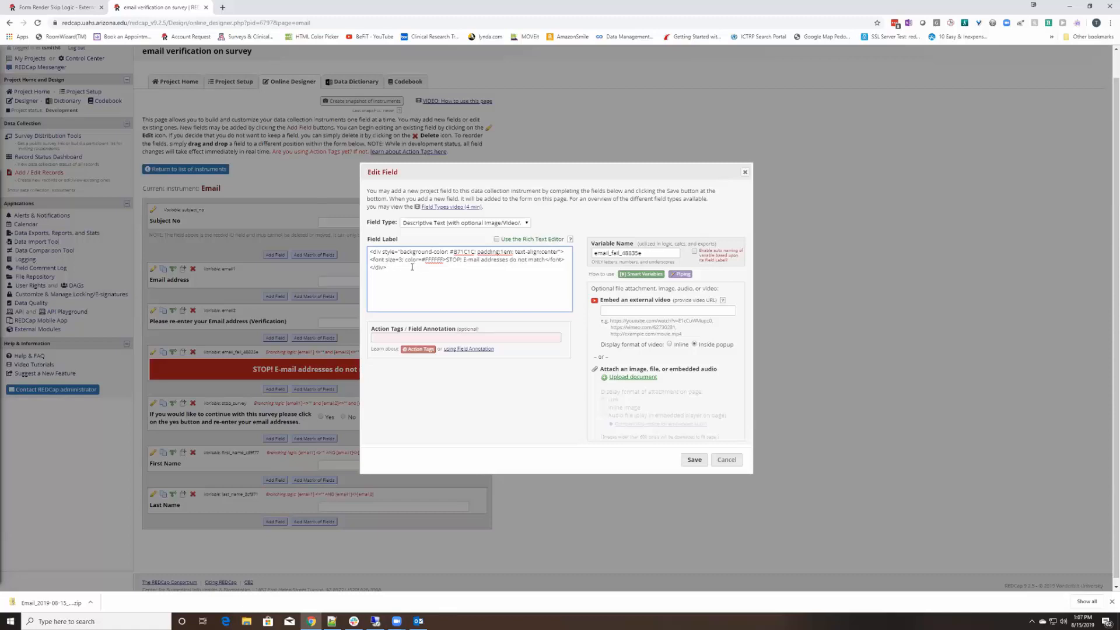
{"action": "left_click_drag", "start_coordinate": [388, 267], "coordinate": [371, 261]}
{"action": "left_click", "coordinate": [389, 267]}
{"action": "left_click_drag", "start_coordinate": [447, 261], "coordinate": [545, 262]}
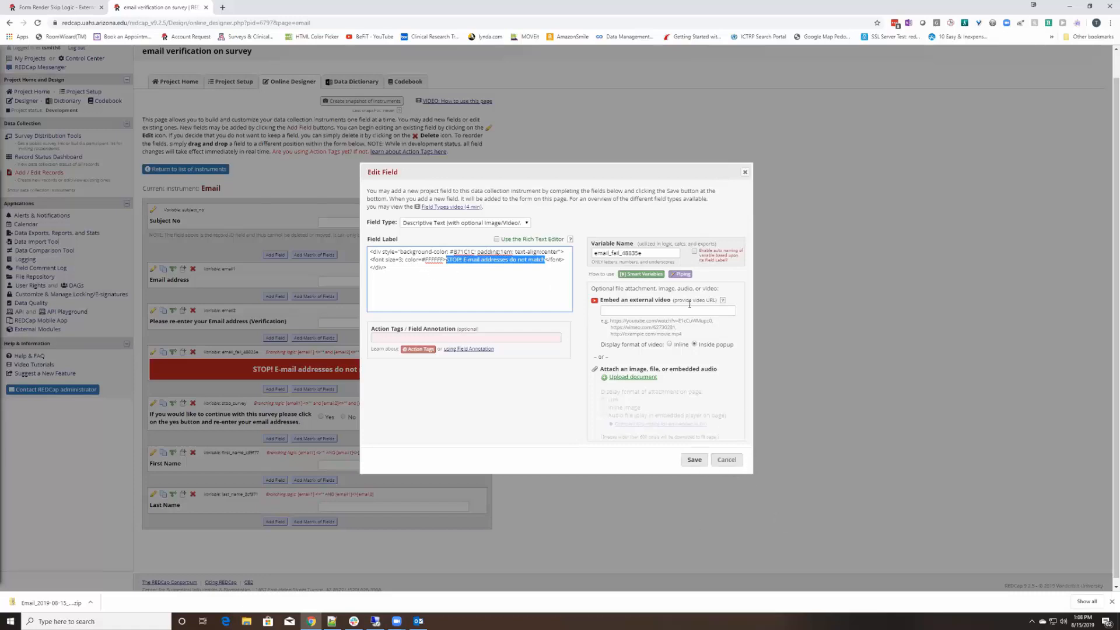
Delete the _48835e suffix so the variable reads email_fail, and save the field
{"action": "left_click_drag", "start_coordinate": [621, 255], "coordinate": [667, 250]}
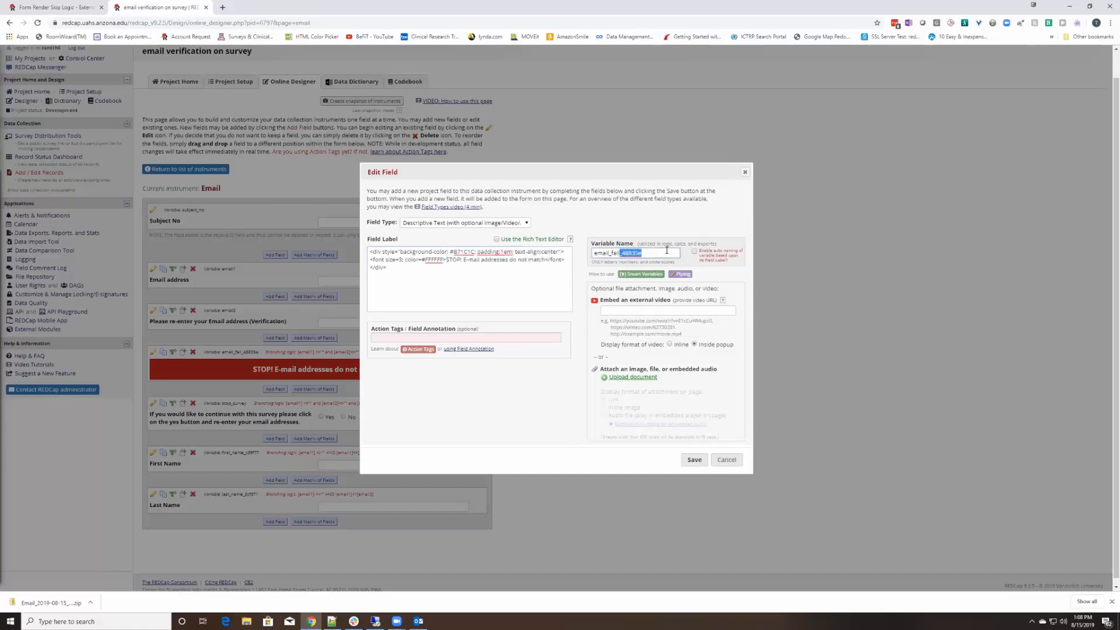
{"action": "key", "text": "BackSpace"}
{"action": "left_click", "coordinate": [695, 461]}
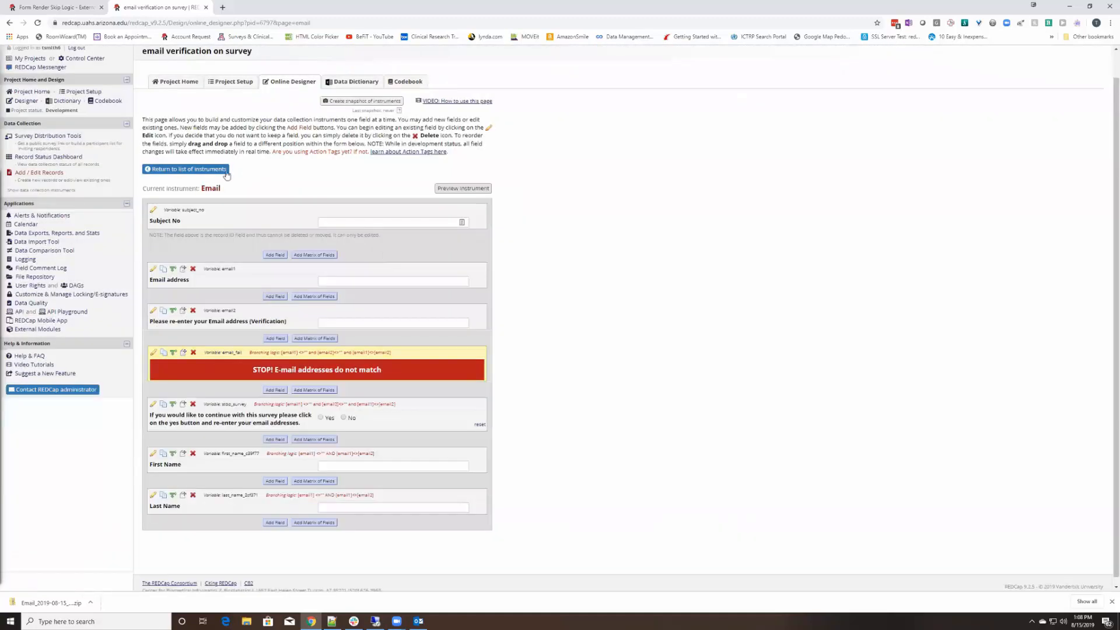
Load REDCap in a new browser tab, close Messenger, and start a New Project
{"action": "scroll", "coordinate": [229, 122], "scroll_direction": "up", "scroll_amount": 1}
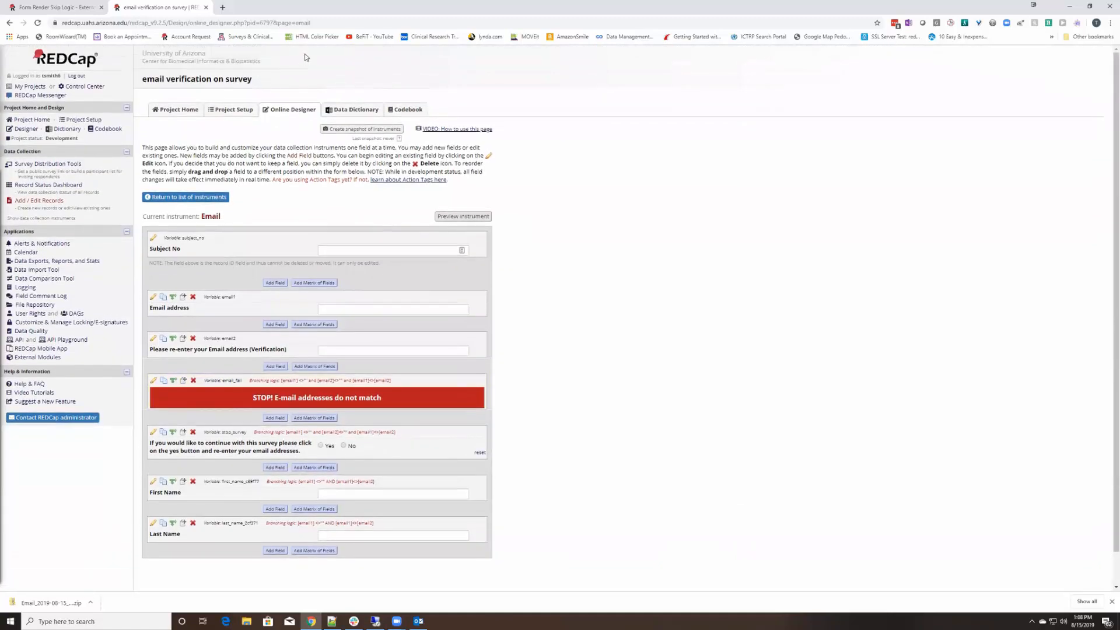
{"action": "left_click", "coordinate": [222, 7]}
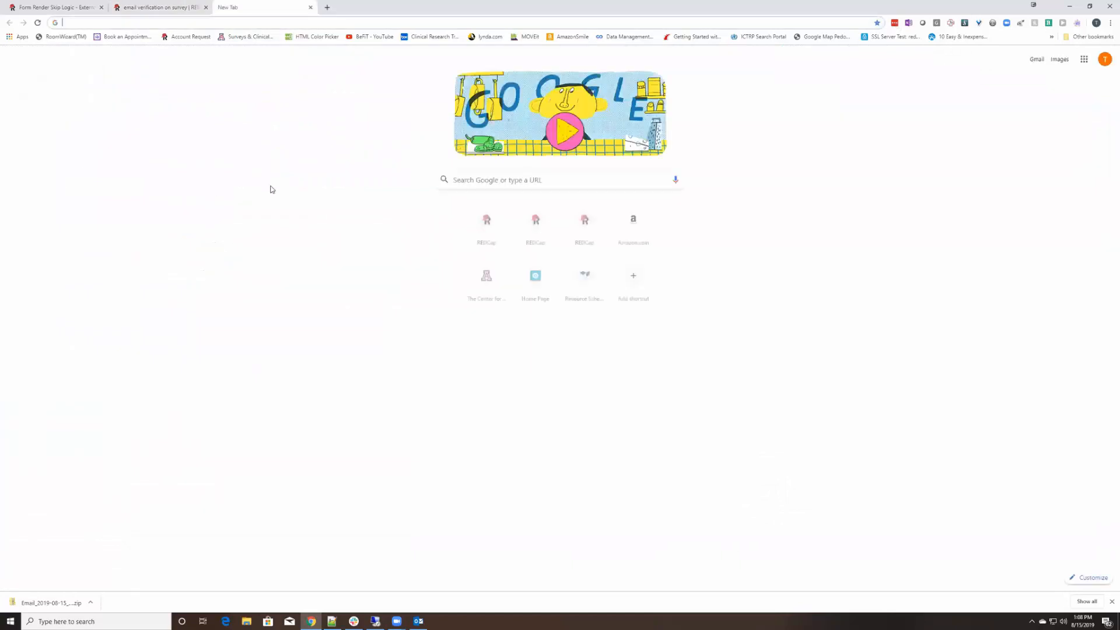
{"action": "type", "text": "red"}
{"action": "key", "text": "Return"}
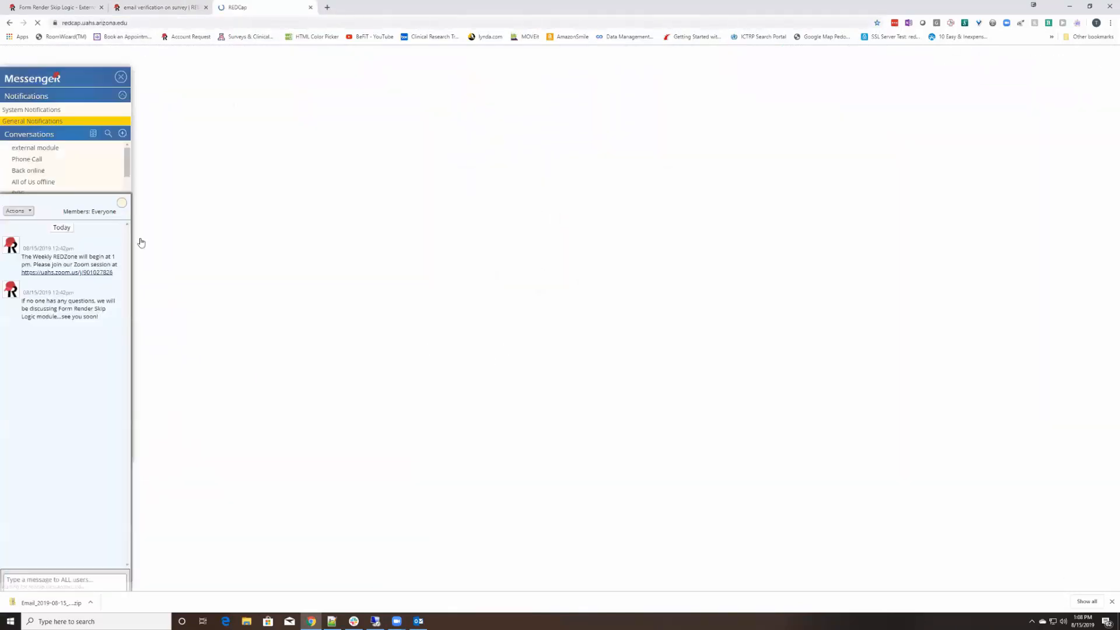
{"action": "left_click", "coordinate": [121, 77]}
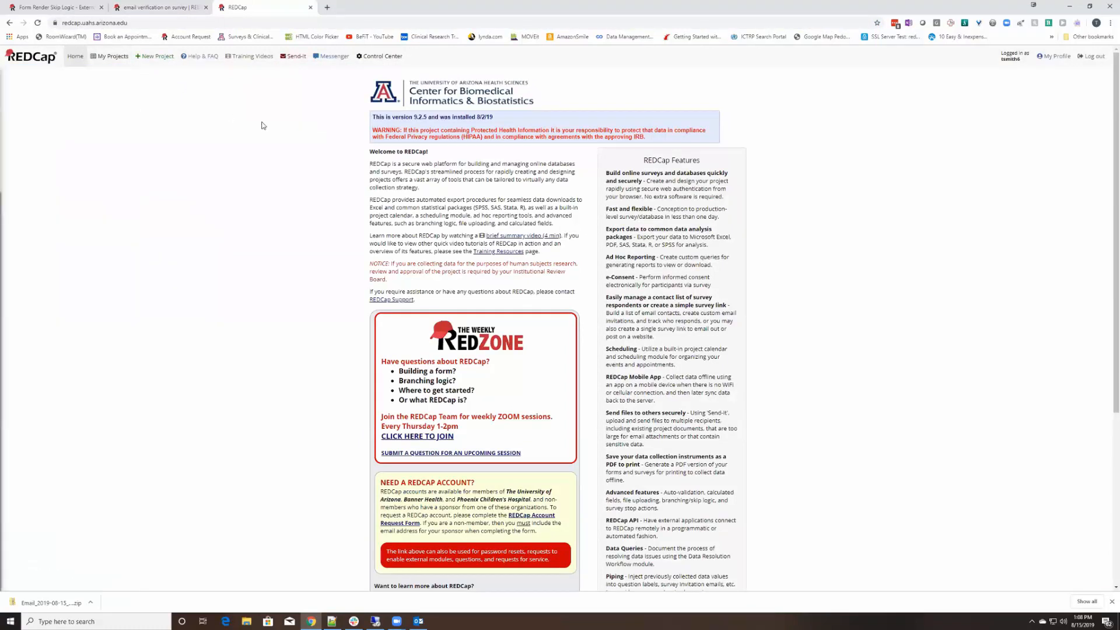
{"action": "left_click", "coordinate": [154, 58]}
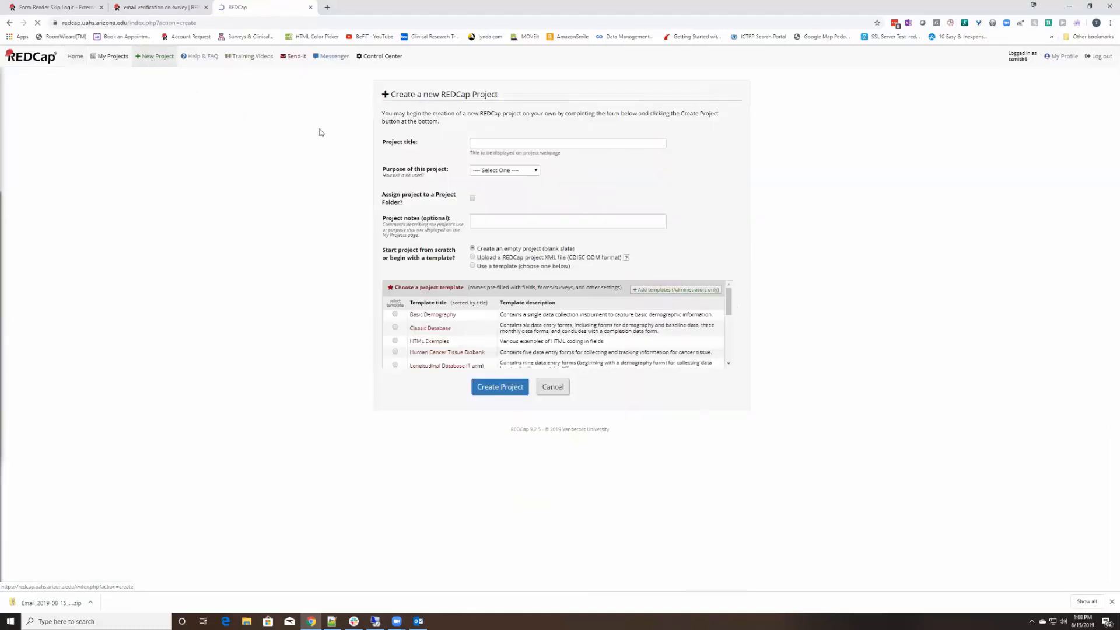
Create a 'Practice / Just for fun' project titled html from the HTML Examples template
{"action": "left_click", "coordinate": [489, 146]}
{"action": "type", "text": "htms"}
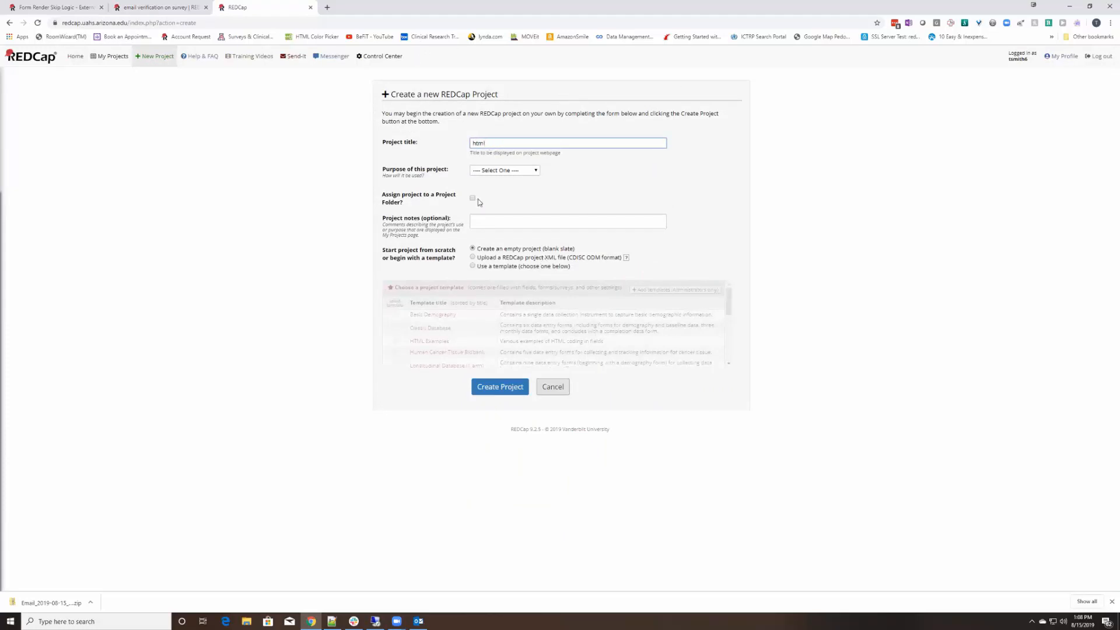
{"action": "left_click", "coordinate": [495, 171]}
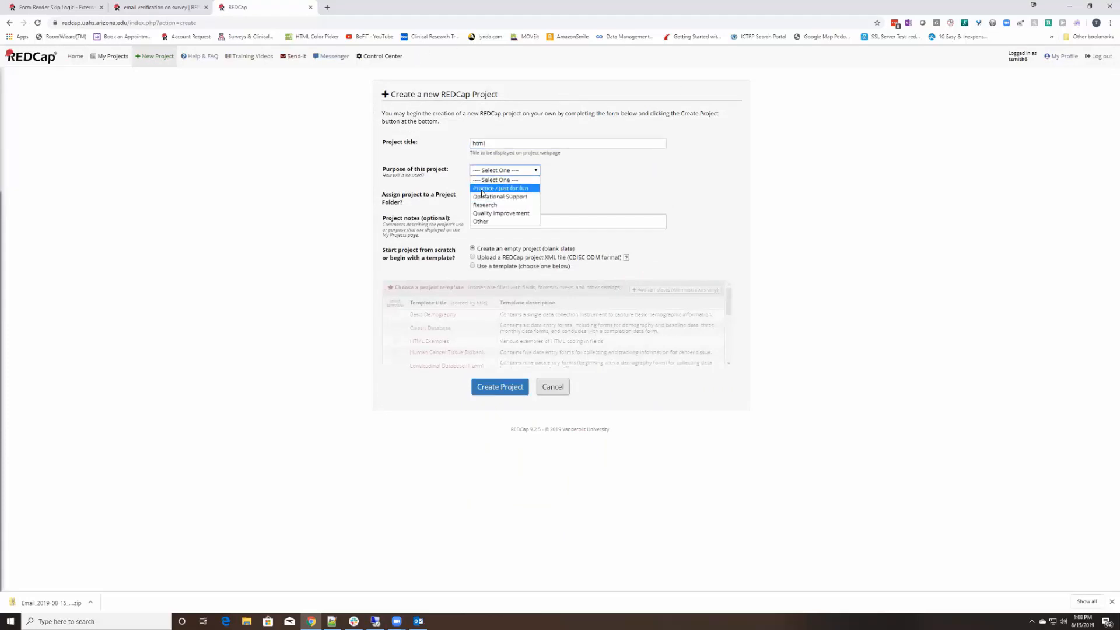
{"action": "left_click", "coordinate": [483, 189]}
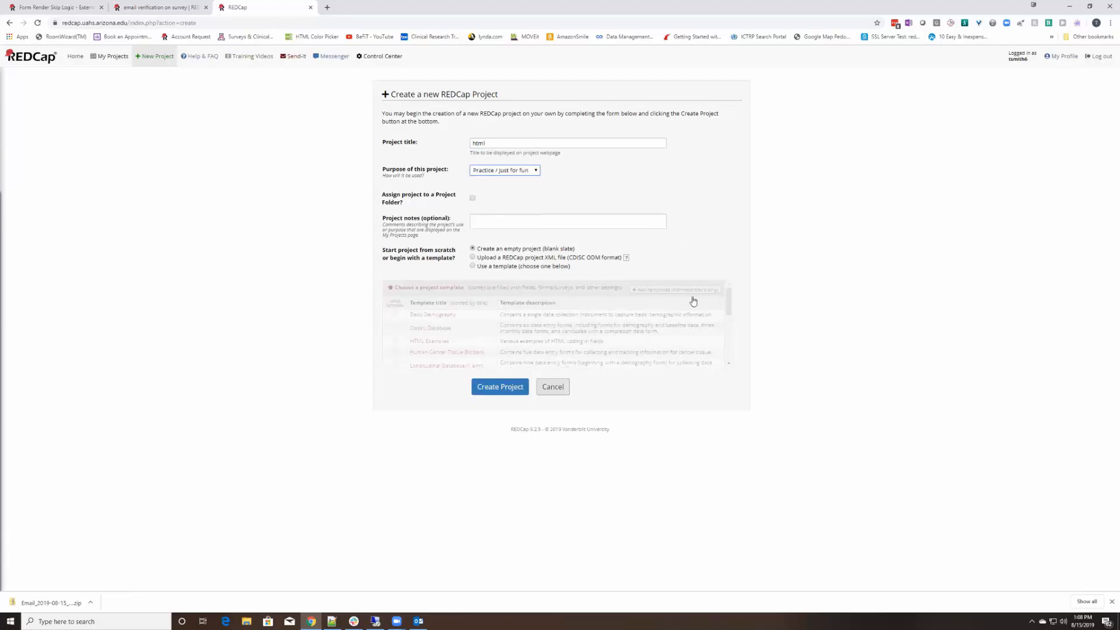
{"action": "left_click", "coordinate": [473, 266]}
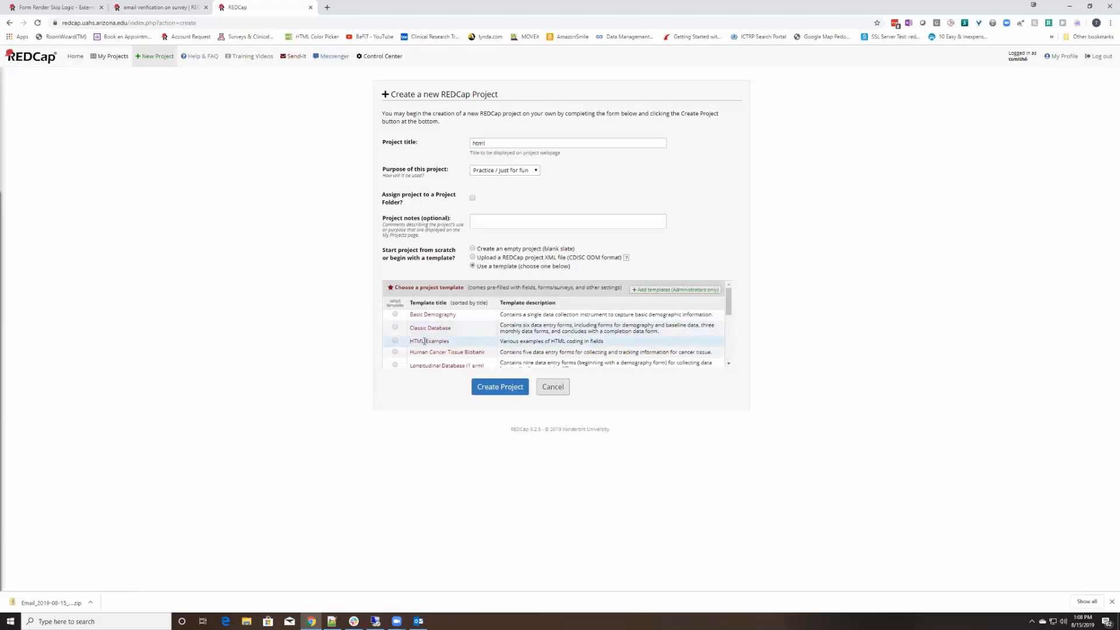
{"action": "mouse_move", "coordinate": [410, 345]}
{"action": "left_mouse_down"}
{"action": "mouse_move", "coordinate": [454, 346]}
{"action": "mouse_move", "coordinate": [410, 342]}
{"action": "left_mouse_up"}
{"action": "left_click", "coordinate": [395, 341]}
{"action": "left_click", "coordinate": [486, 388]}
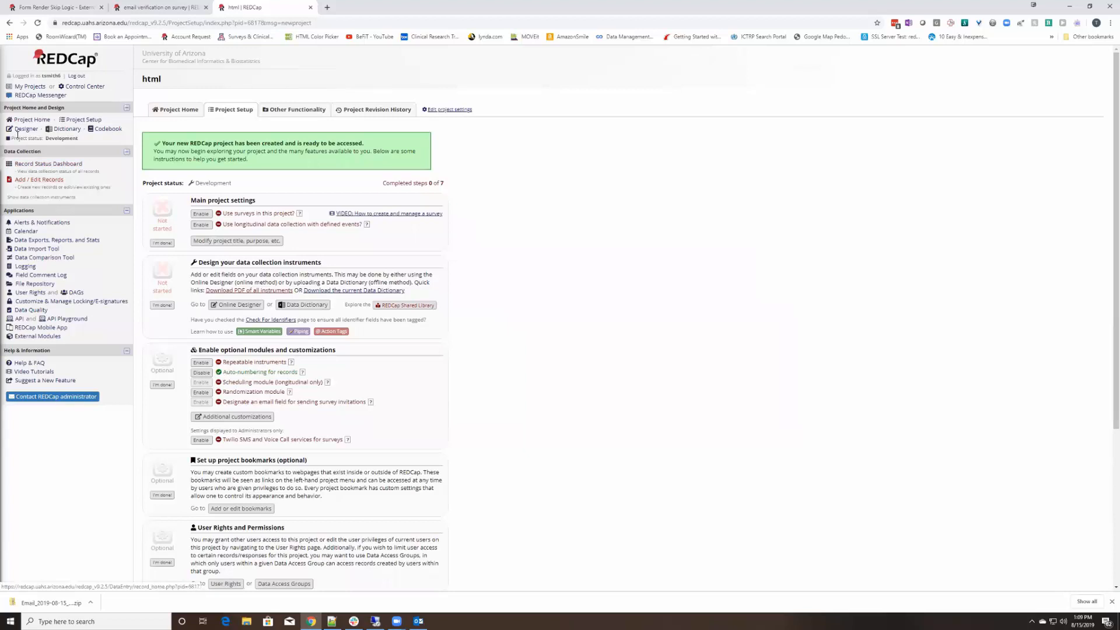
Open the html project's Banners instrument in Online Designer and scroll through its colored banner fields
{"action": "left_click", "coordinate": [232, 306]}
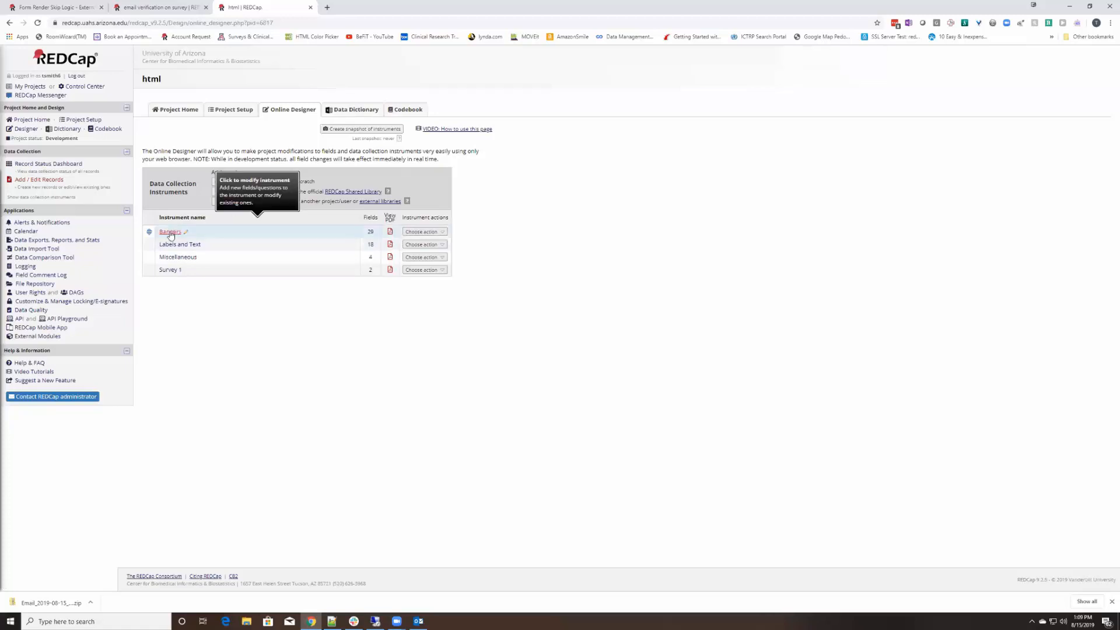
{"action": "left_click", "coordinate": [170, 232]}
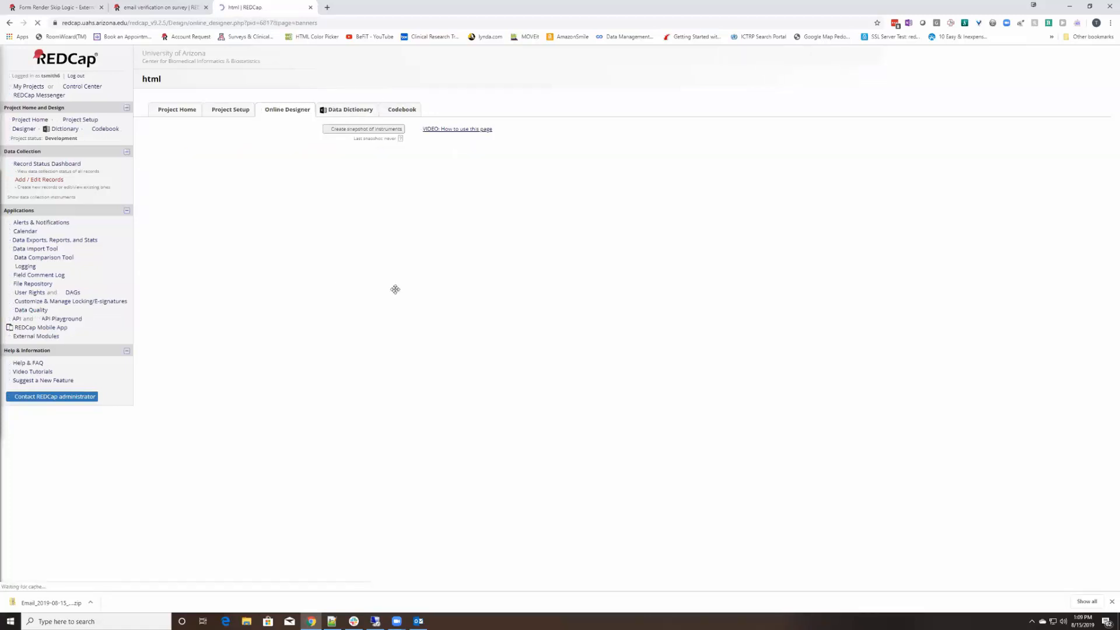
{"action": "scroll", "coordinate": [415, 309], "scroll_direction": "down", "scroll_amount": 1}
{"action": "scroll", "coordinate": [415, 311], "scroll_direction": "down", "scroll_amount": 12}
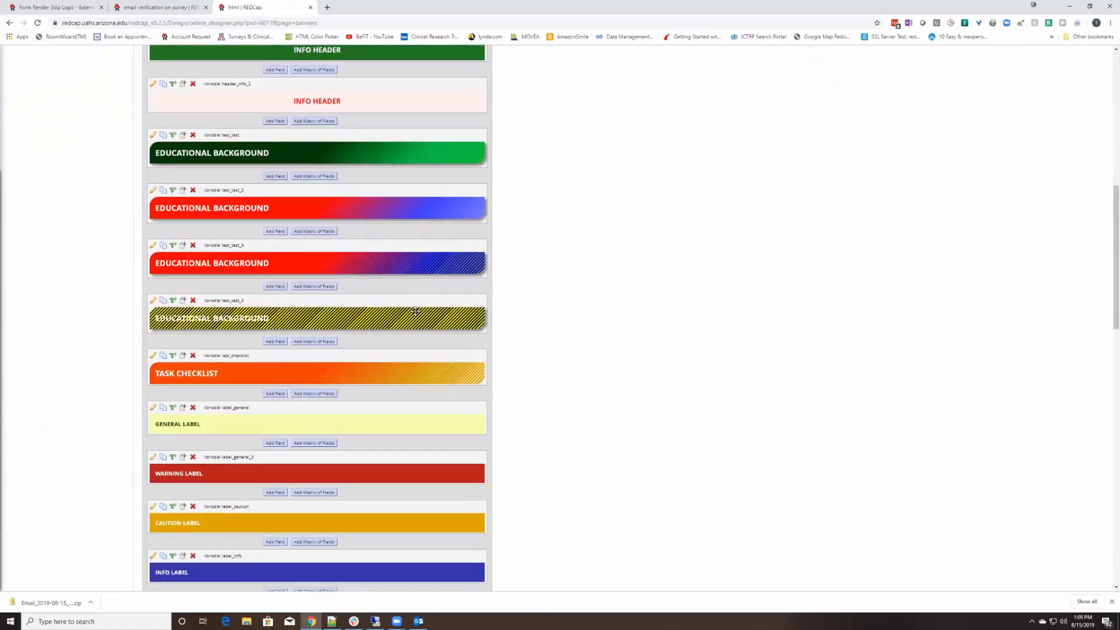
{"action": "scroll", "coordinate": [415, 311], "scroll_direction": "down", "scroll_amount": 5}
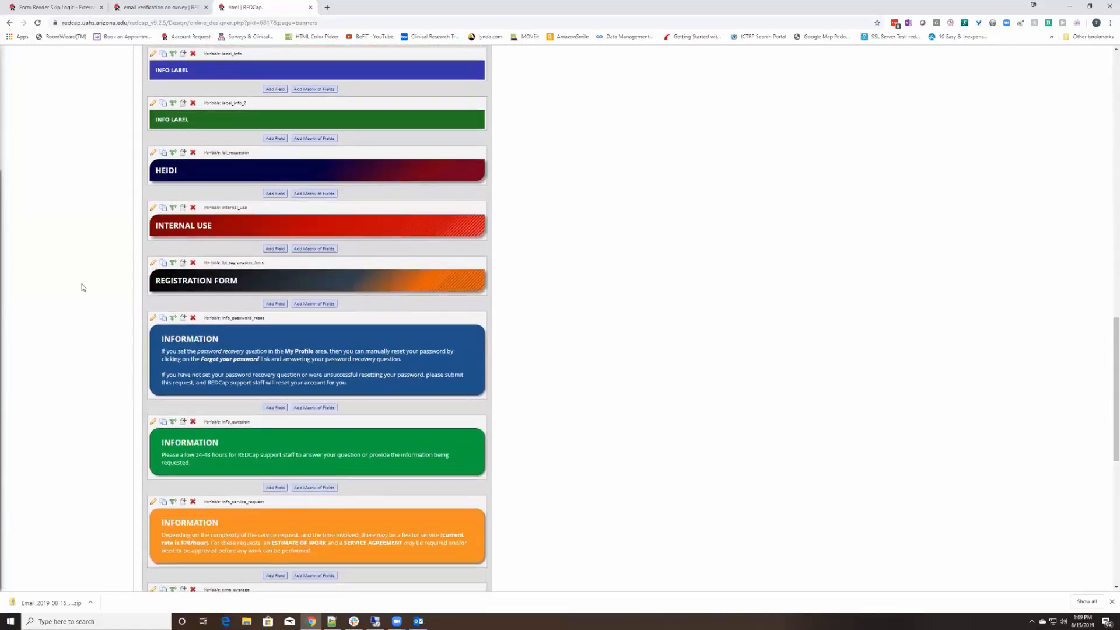
{"action": "scroll", "coordinate": [392, 355], "scroll_direction": "down", "scroll_amount": 3}
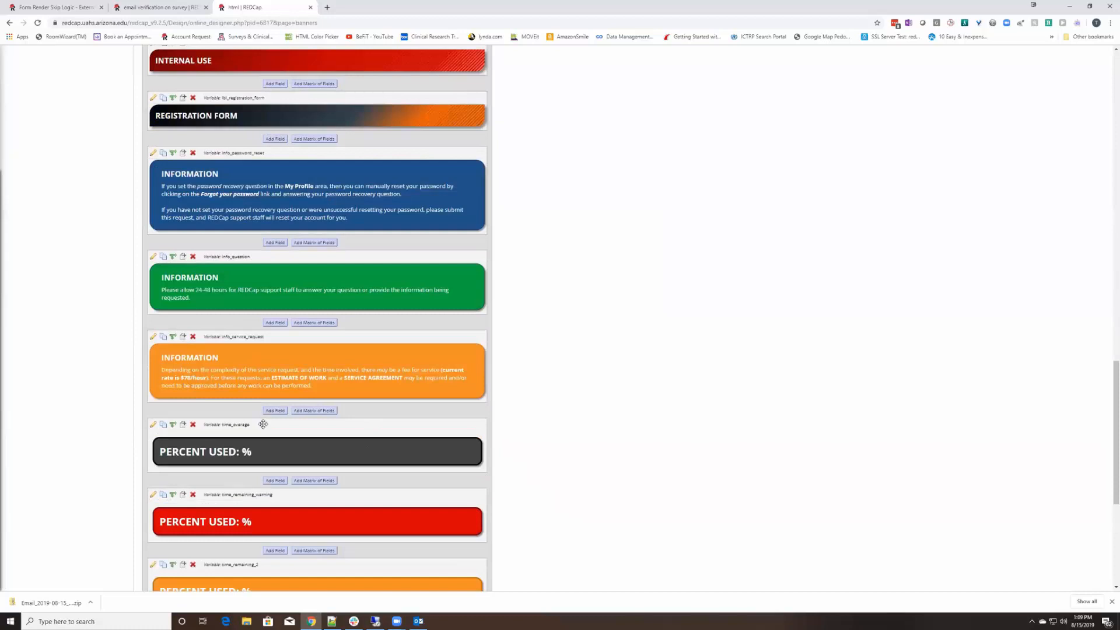
{"action": "scroll", "coordinate": [249, 326], "scroll_direction": "down", "scroll_amount": 1}
{"action": "scroll", "coordinate": [249, 325], "scroll_direction": "down", "scroll_amount": 2}
{"action": "scroll", "coordinate": [249, 326], "scroll_direction": "up", "scroll_amount": 6}
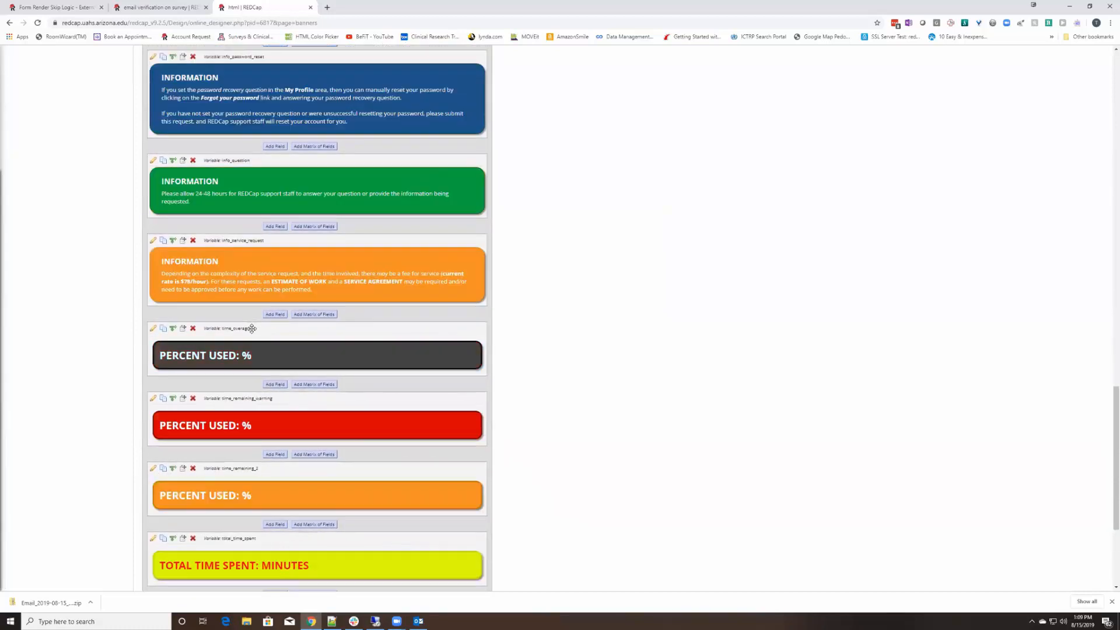
{"action": "scroll", "coordinate": [250, 303], "scroll_direction": "up", "scroll_amount": 3}
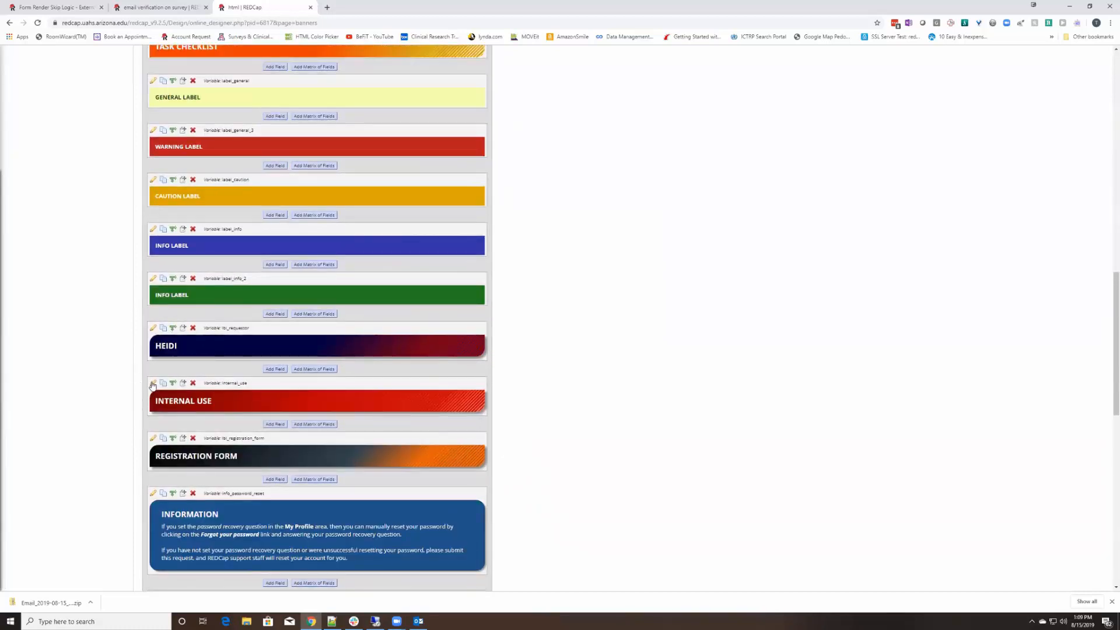
{"action": "left_click", "coordinate": [153, 384]}
{"action": "left_click_drag", "start_coordinate": [570, 293], "coordinate": [569, 304]}
{"action": "left_click_drag", "start_coordinate": [488, 308], "coordinate": [343, 210]}
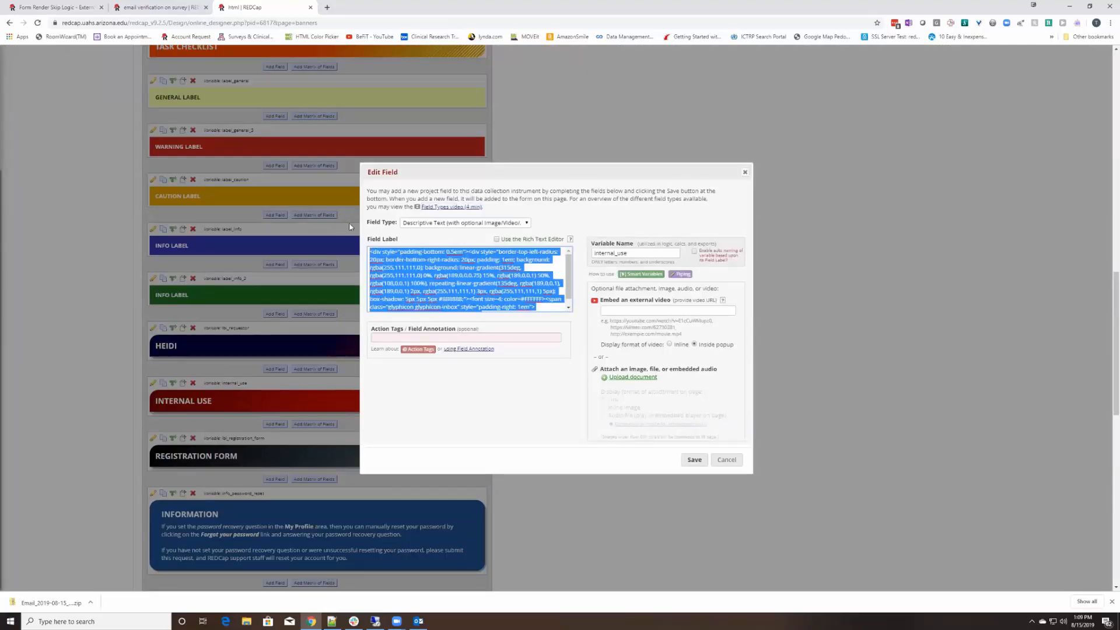
{"action": "left_click", "coordinate": [534, 311]}
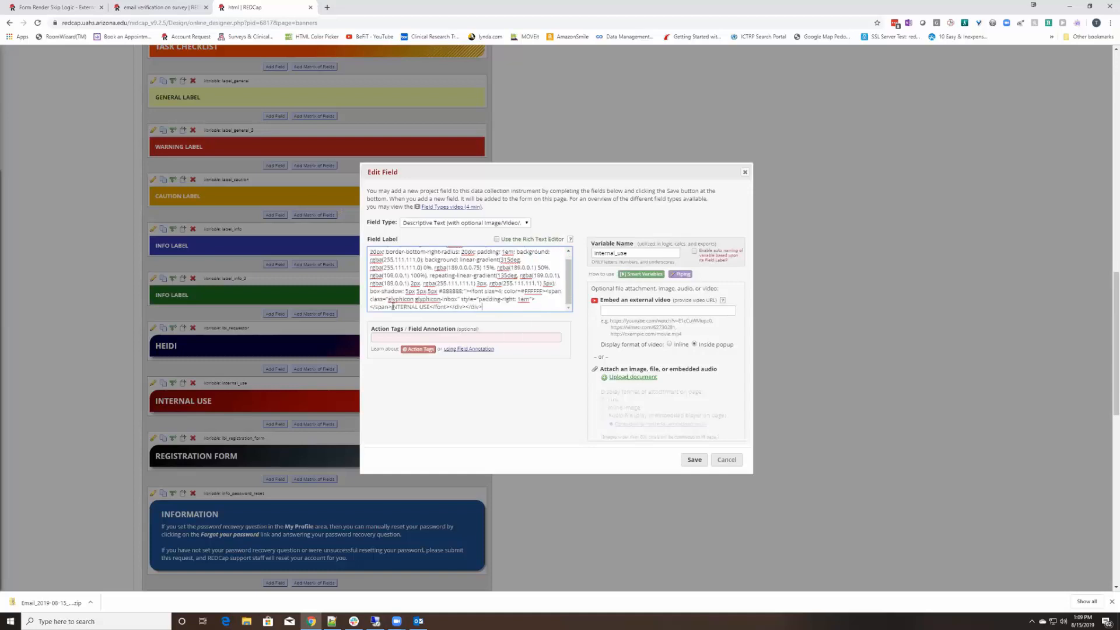
{"action": "left_click_drag", "start_coordinate": [392, 307], "coordinate": [430, 307]}
{"action": "left_click", "coordinate": [728, 460]}
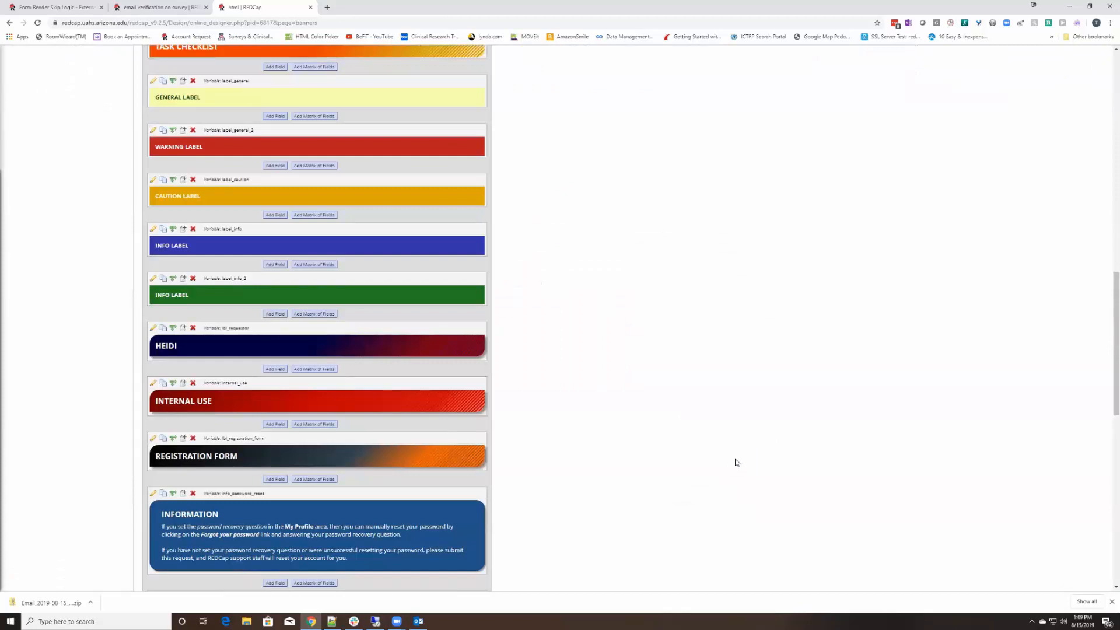
{"action": "scroll", "coordinate": [493, 407], "scroll_direction": "up", "scroll_amount": 15}
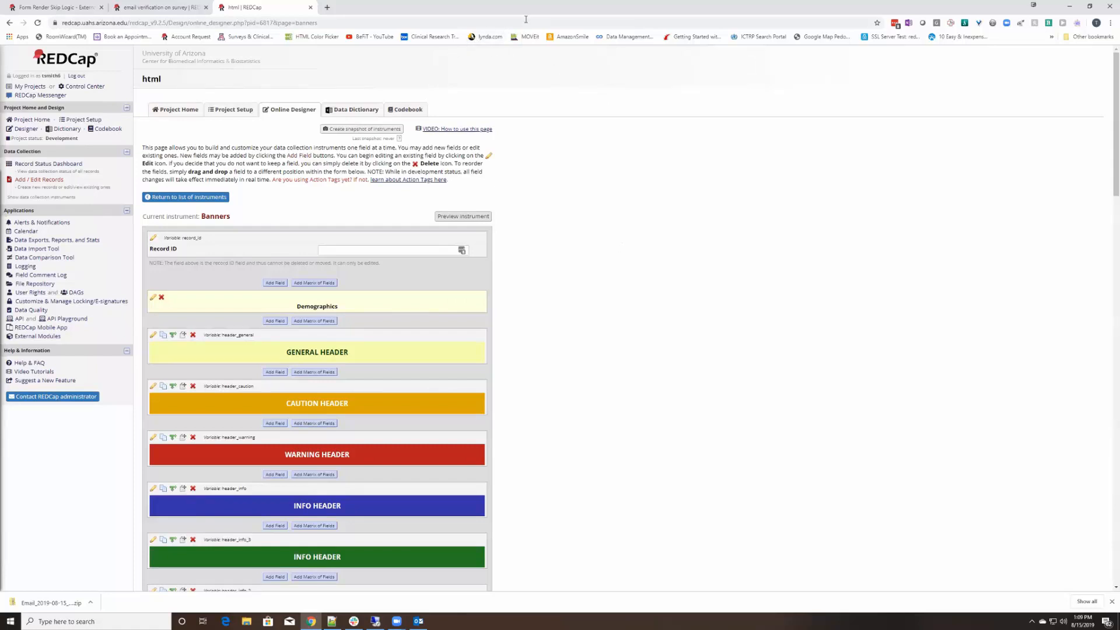
Switch back to the browser tab holding the email verification on survey project
{"action": "left_click", "coordinate": [161, 8]}
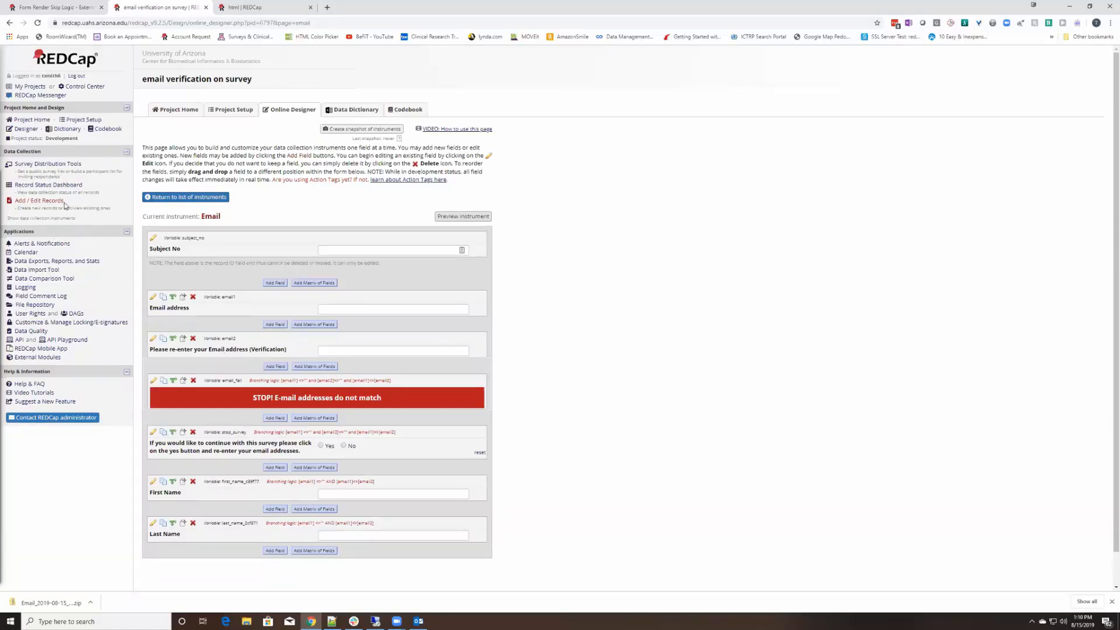
Enable the Email instrument as a survey, save settings, and open its public survey
{"action": "left_click", "coordinate": [39, 165]}
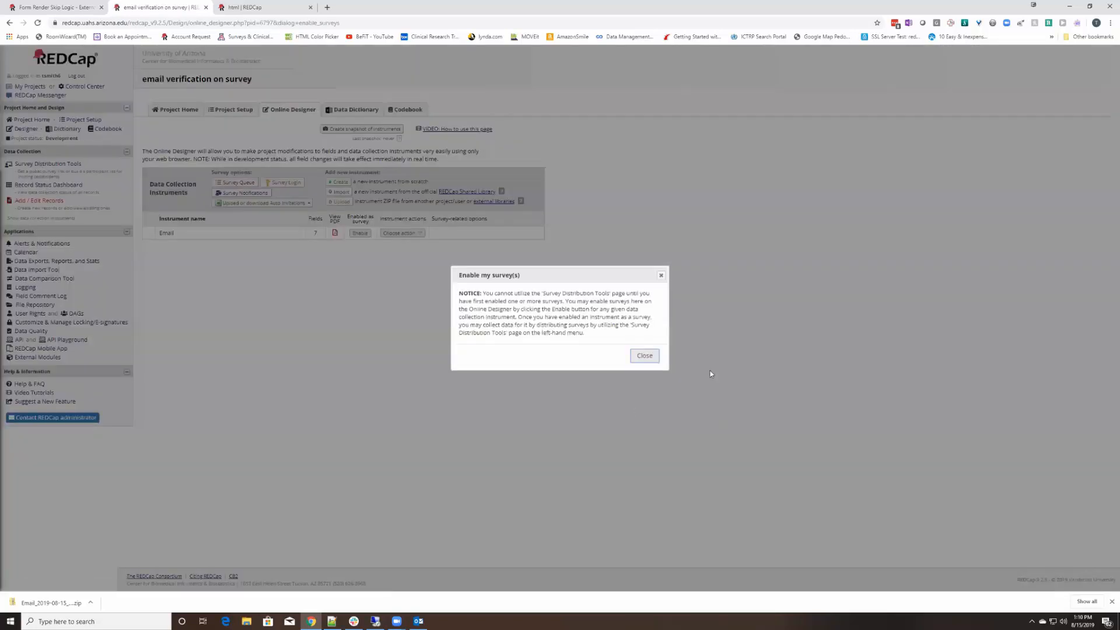
{"action": "left_click", "coordinate": [644, 355]}
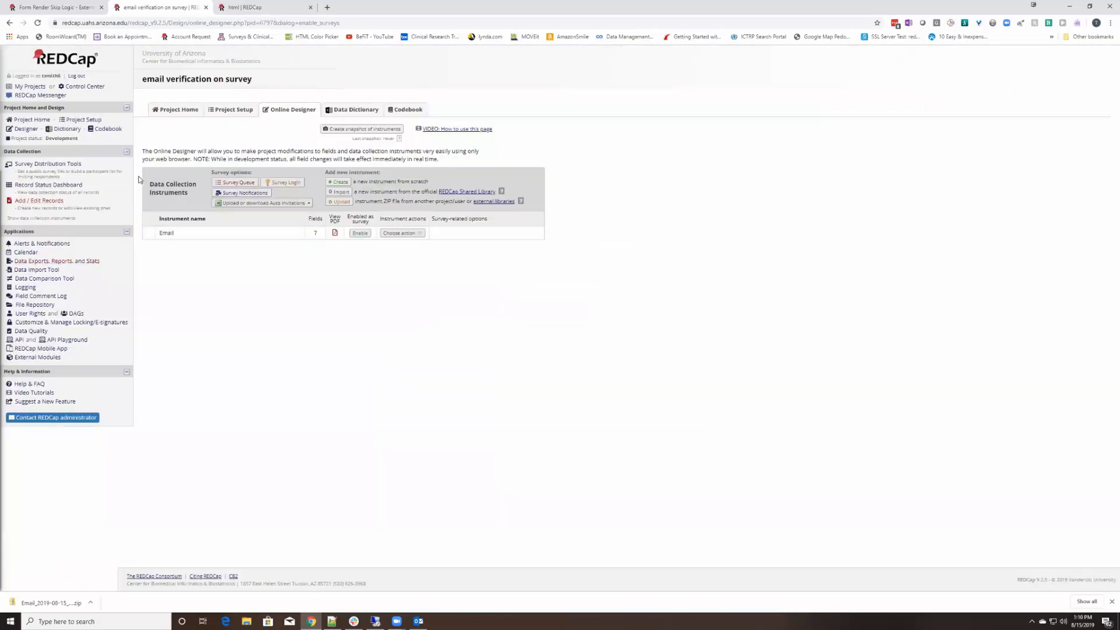
{"action": "left_click", "coordinate": [360, 233]}
{"action": "left_click", "coordinate": [450, 170]}
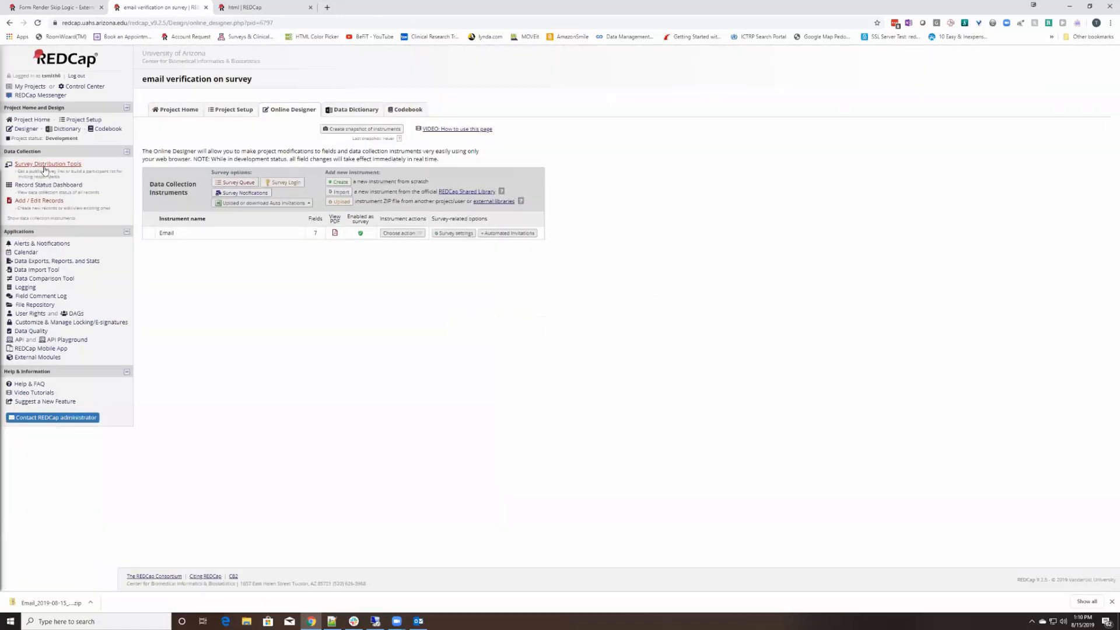
{"action": "left_click", "coordinate": [48, 164]}
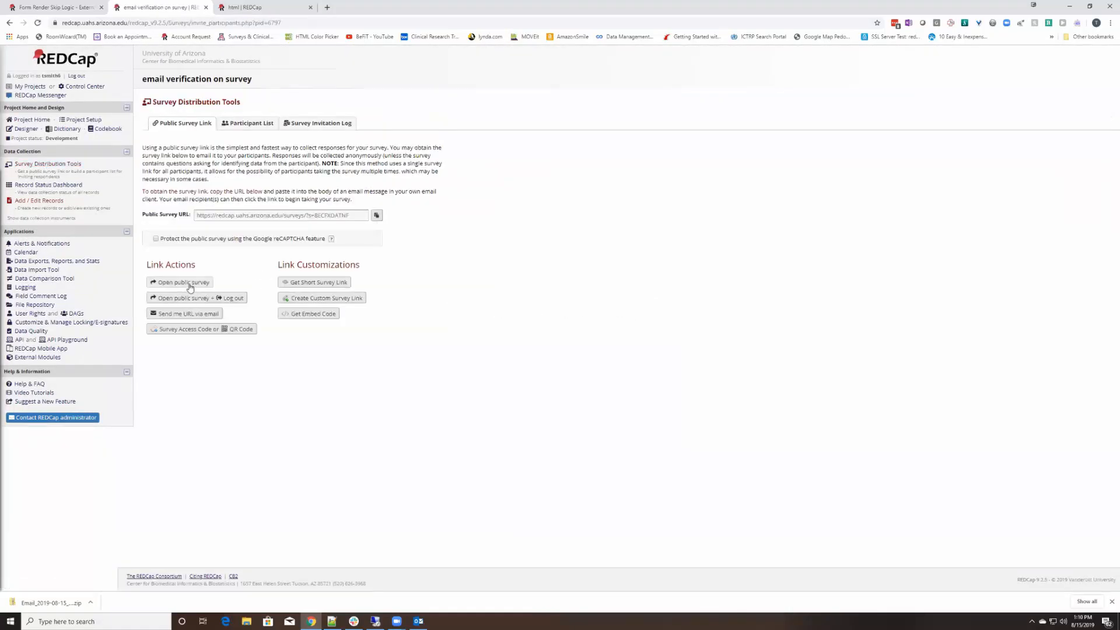
{"action": "left_click", "coordinate": [175, 284]}
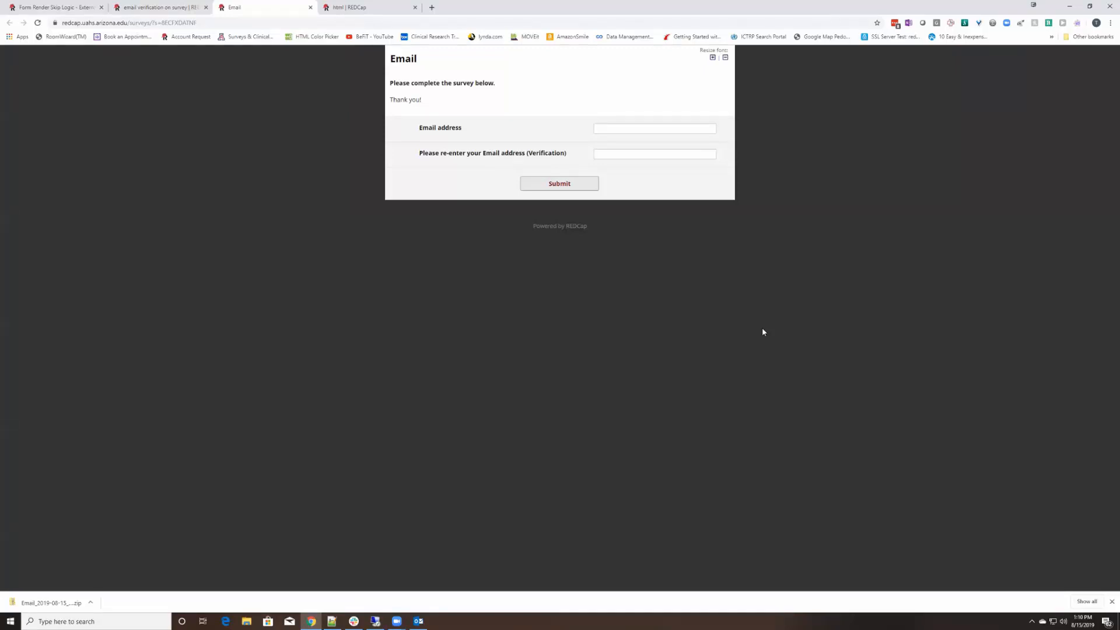
{"action": "left_click", "coordinate": [642, 129]}
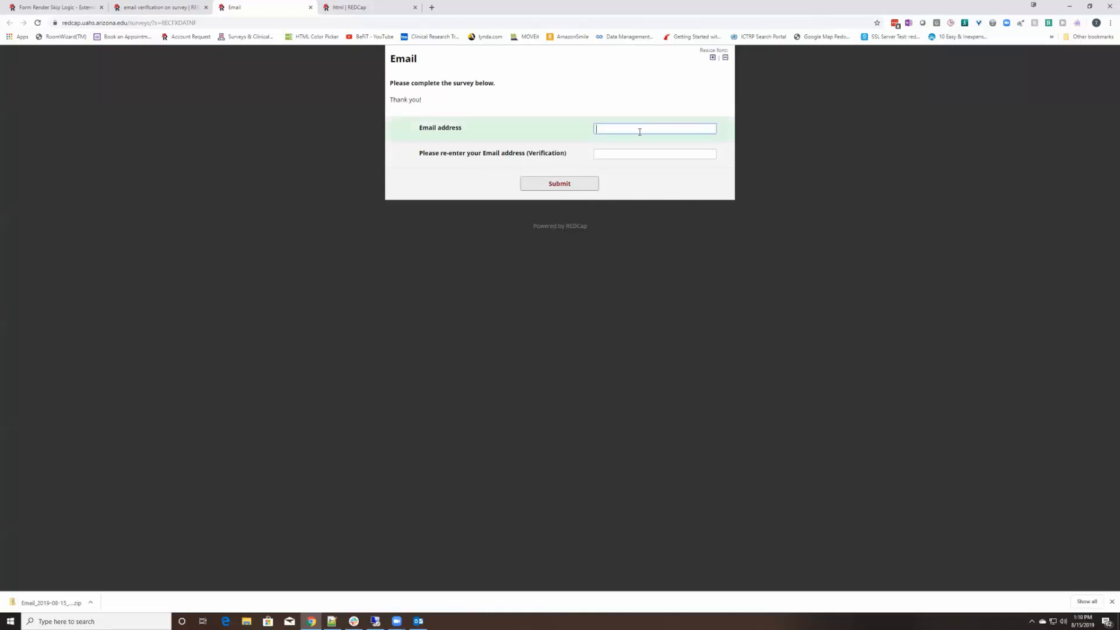
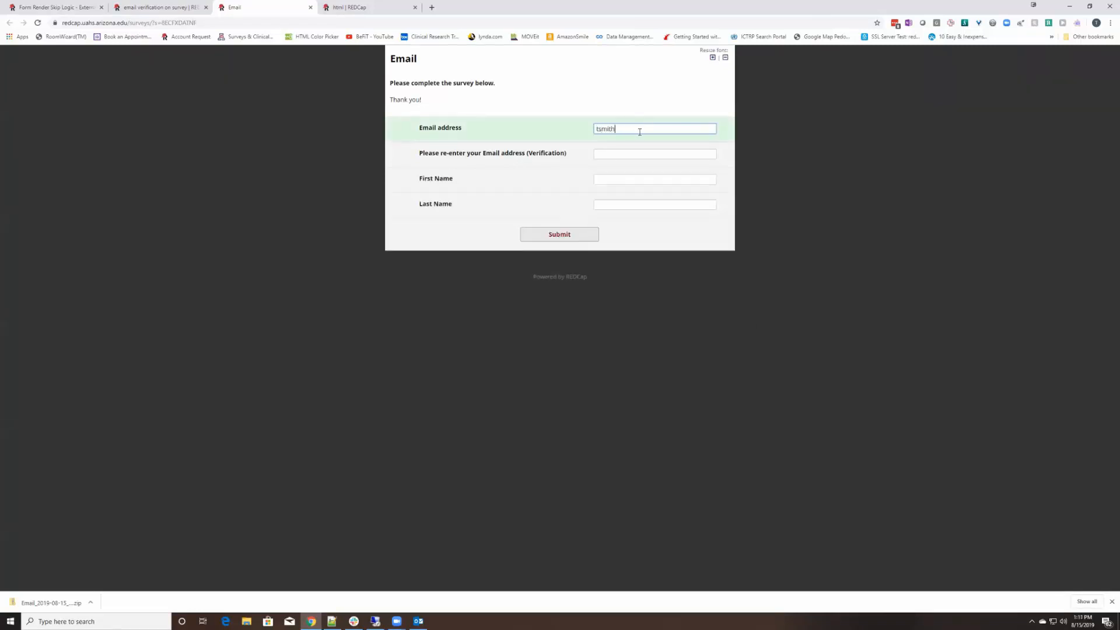
{"action": "left_click", "coordinate": [614, 153]}
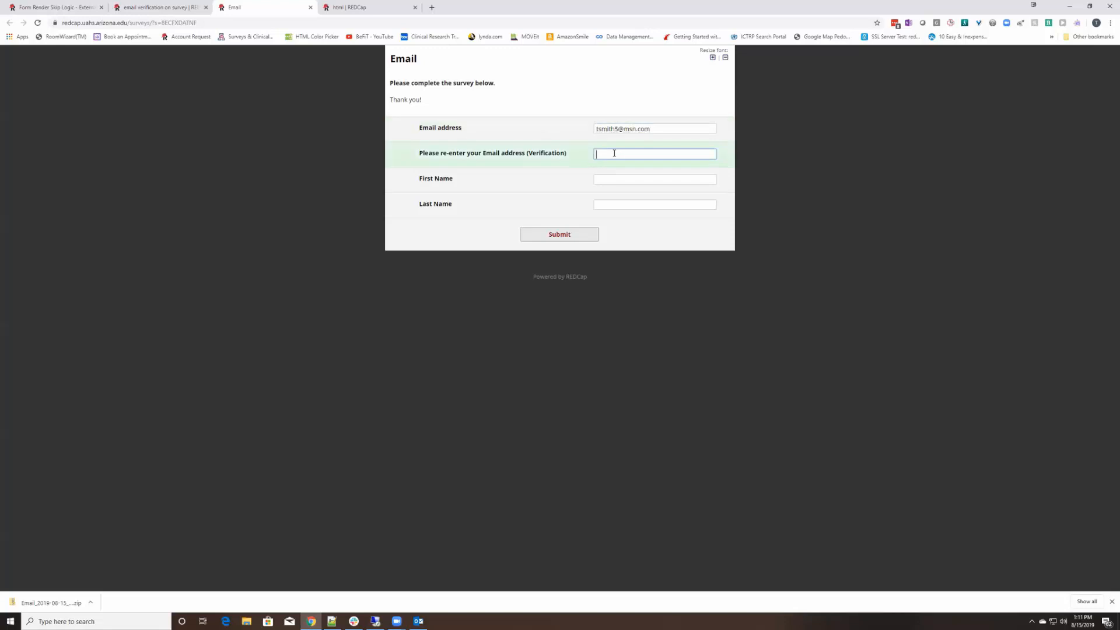
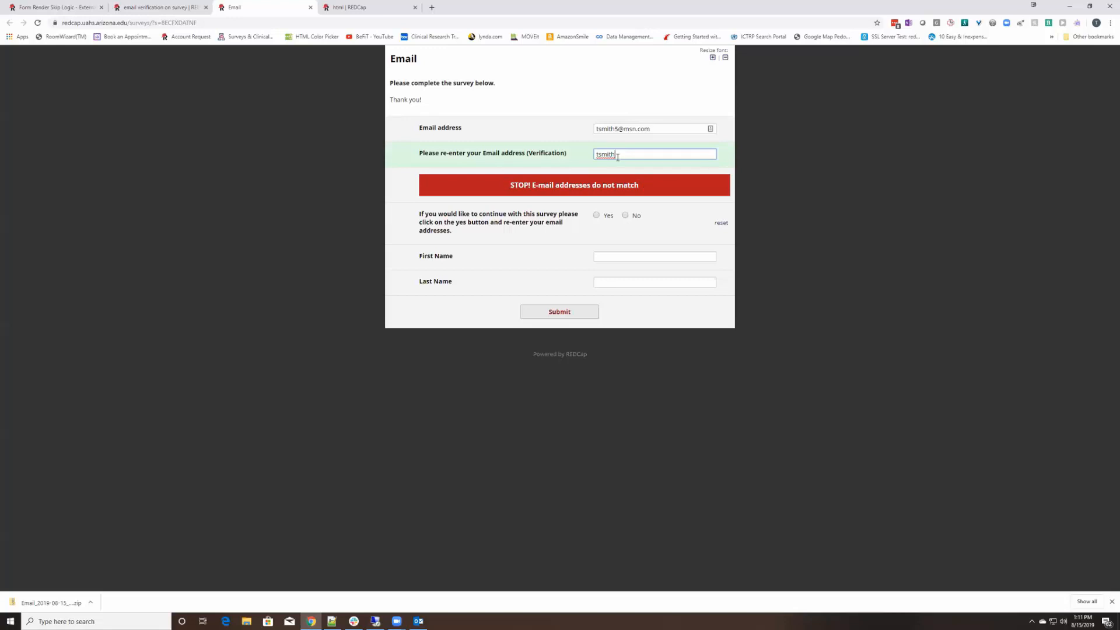
{"action": "key", "text": "Tab"}
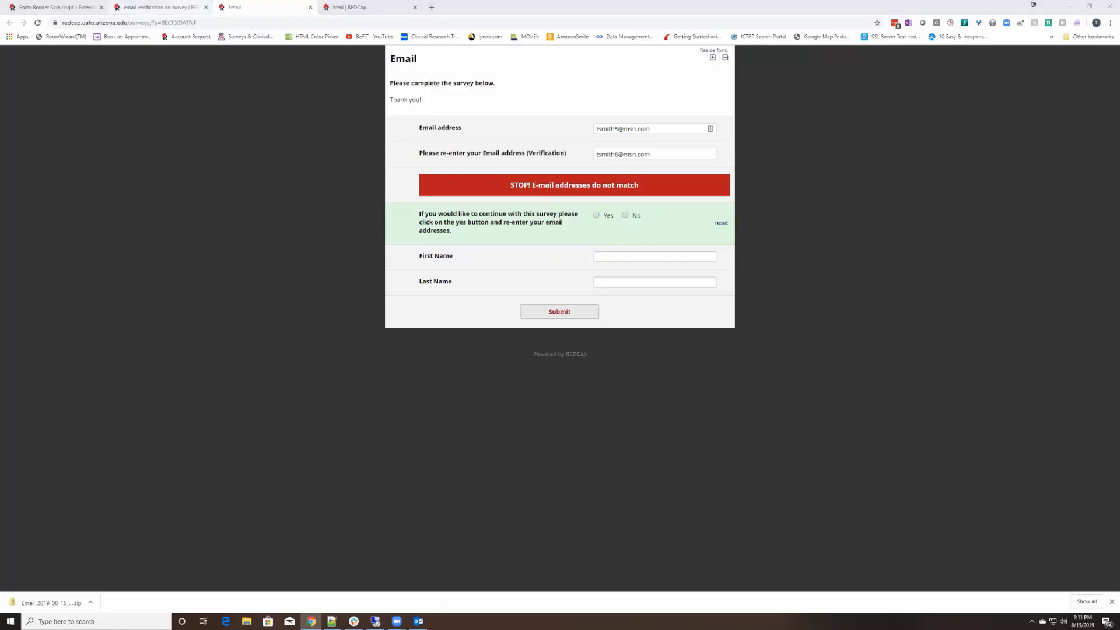
{"action": "left_click", "coordinate": [1089, 7]}
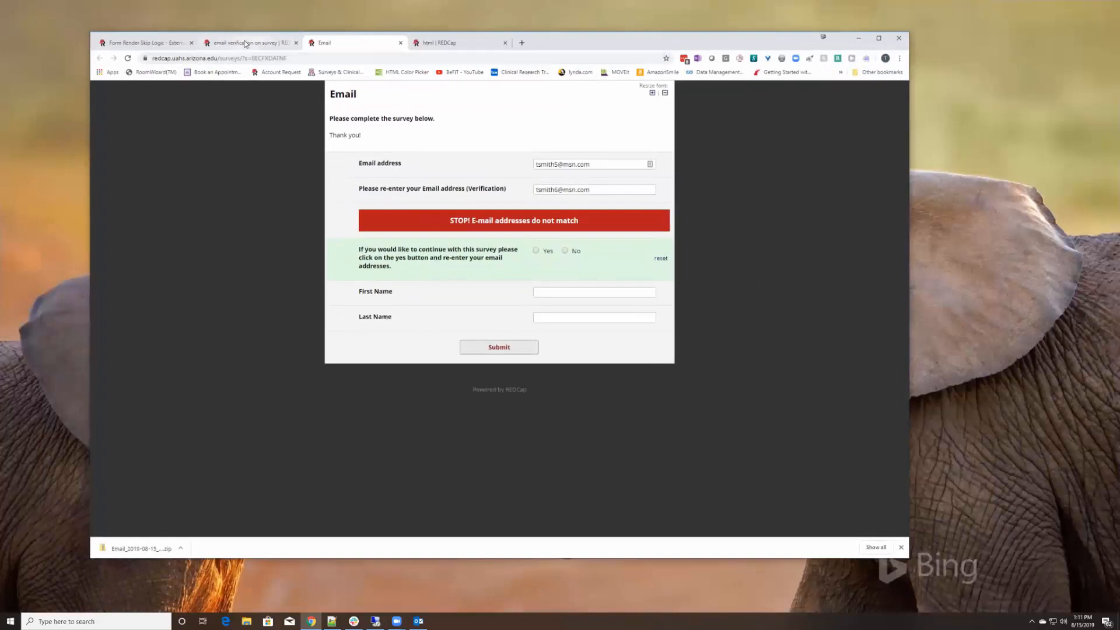
Back in the Email instrument, strip the suffixes to rename the fields first_name and last_name
{"action": "left_click", "coordinate": [400, 43]}
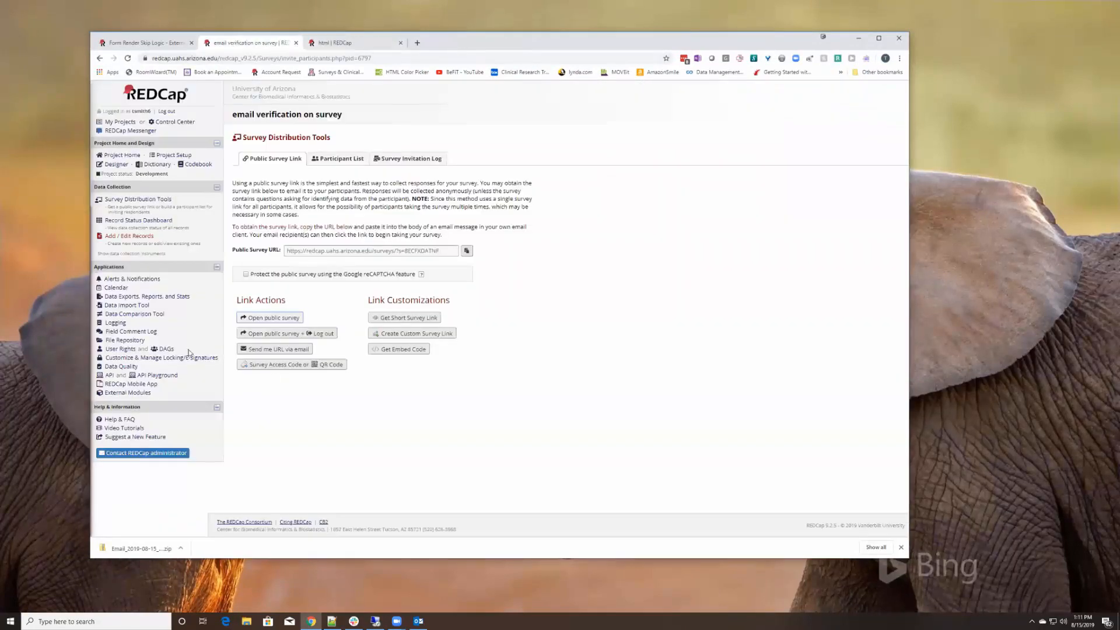
{"action": "left_click", "coordinate": [122, 170]}
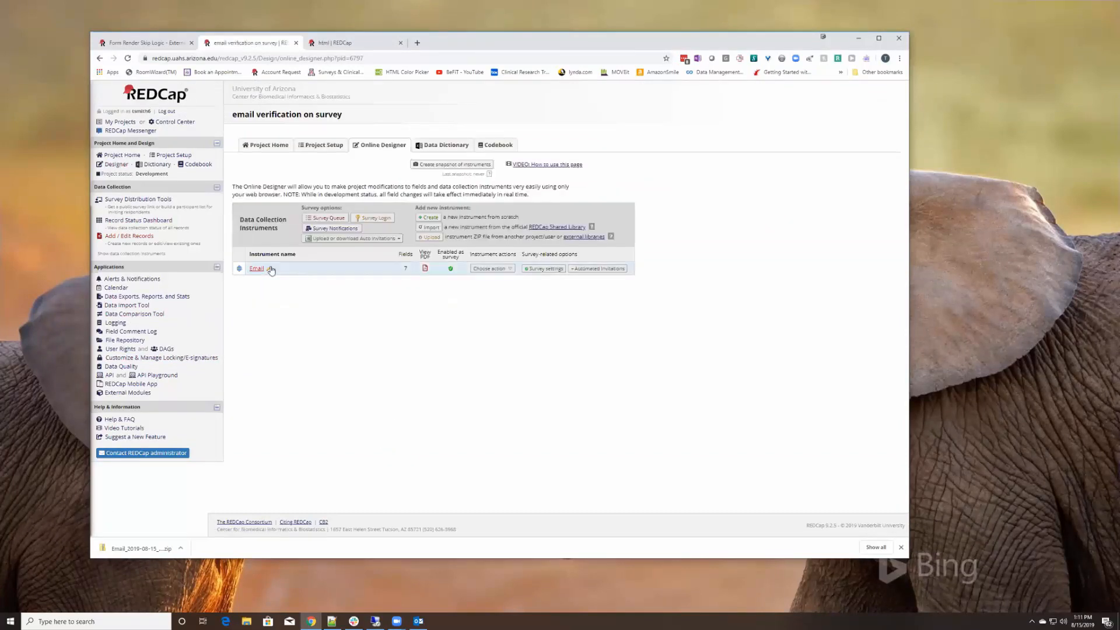
{"action": "left_click", "coordinate": [258, 269]}
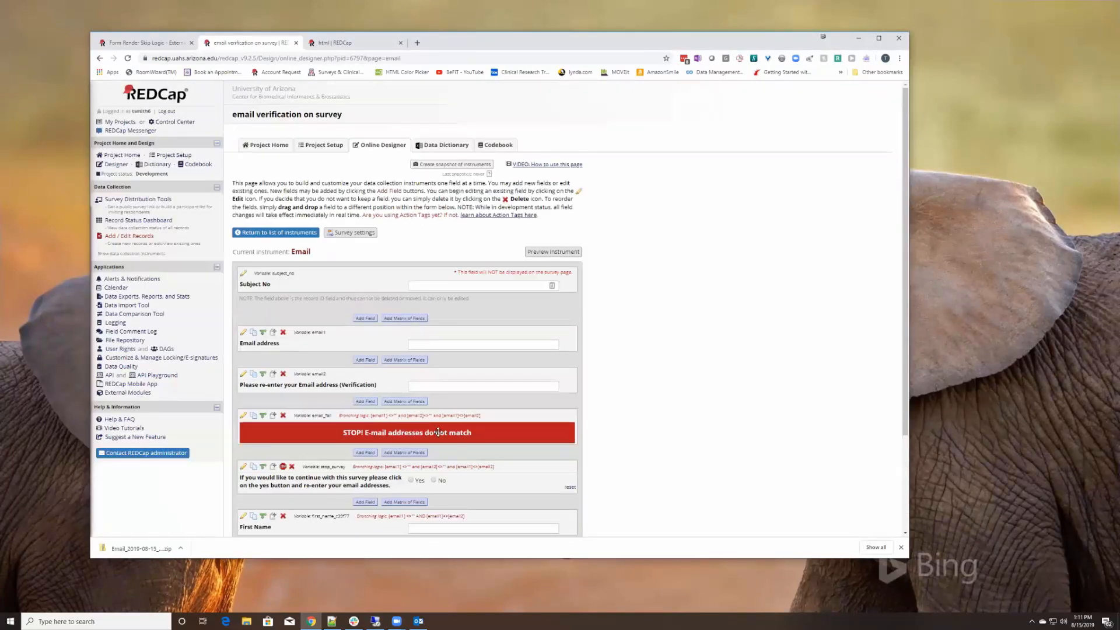
{"action": "scroll", "coordinate": [438, 432], "scroll_direction": "down", "scroll_amount": 3}
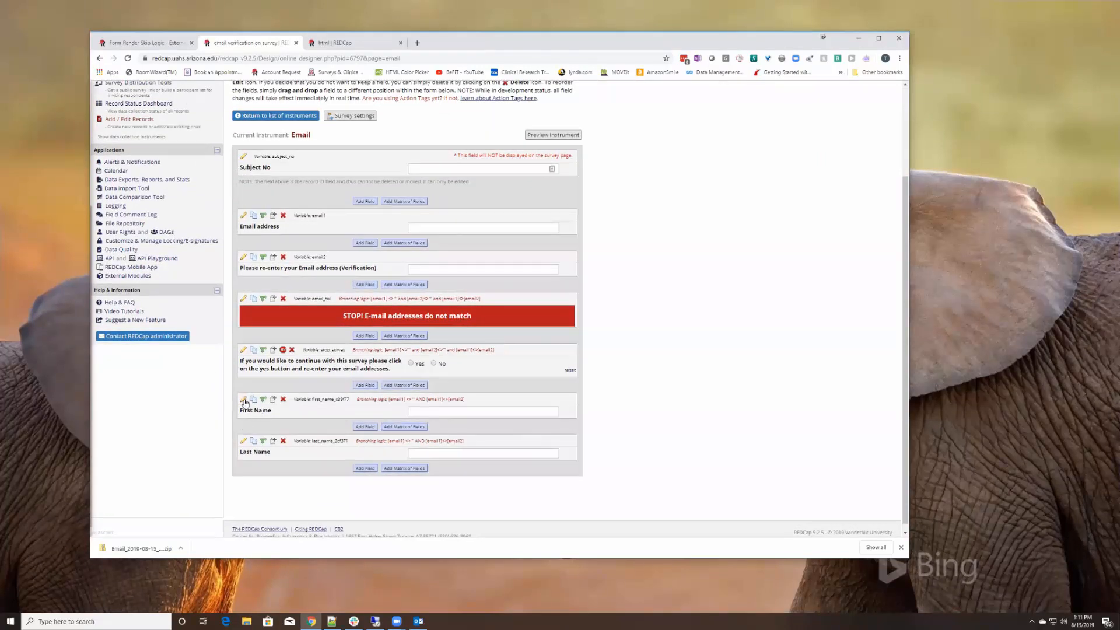
{"action": "left_click", "coordinate": [244, 401]}
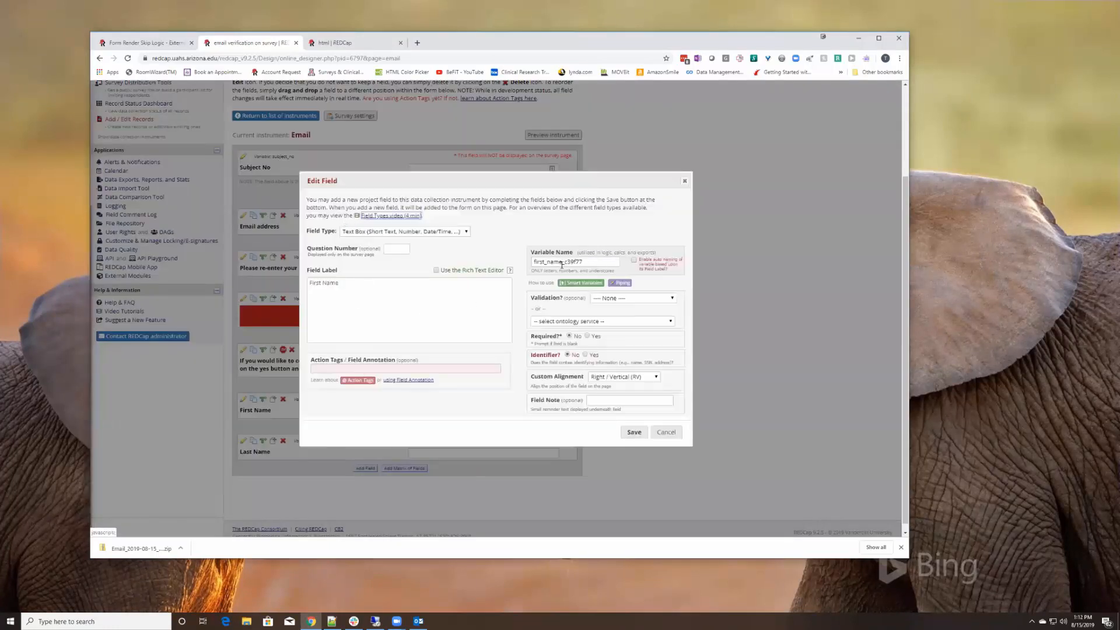
{"action": "left_click_drag", "start_coordinate": [562, 263], "coordinate": [596, 260]}
{"action": "key", "text": "BackSpace"}
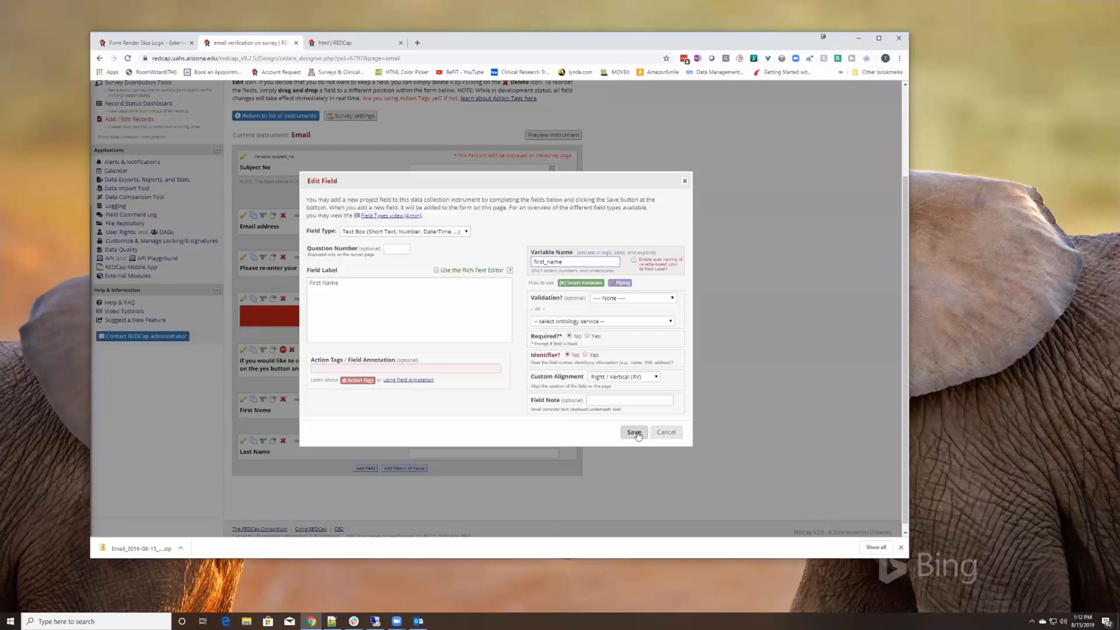
{"action": "left_click", "coordinate": [634, 433]}
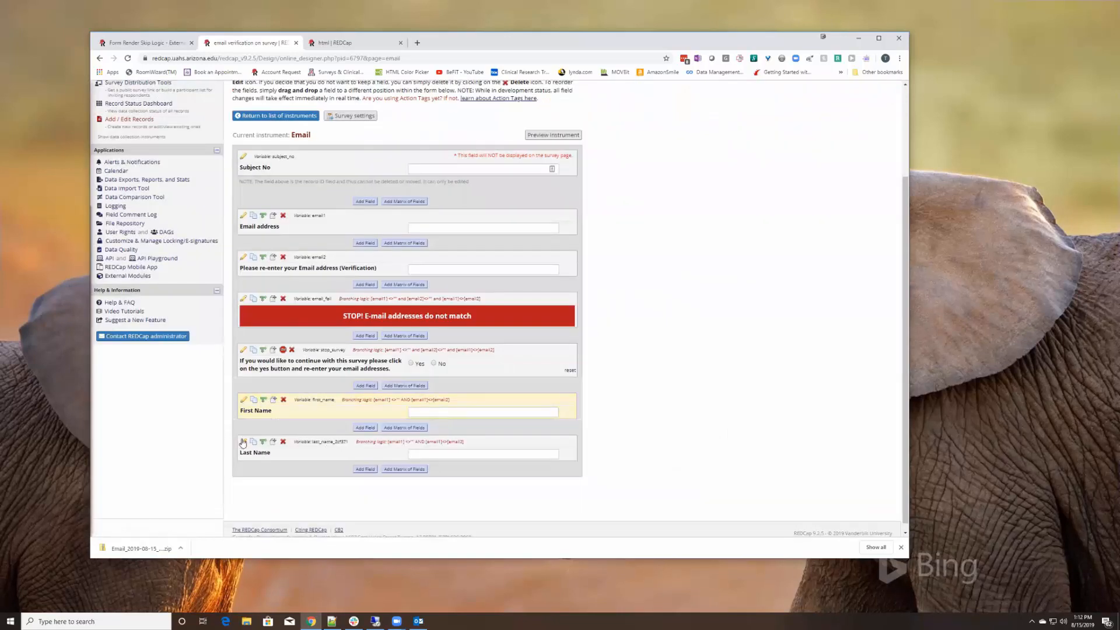
{"action": "left_click", "coordinate": [243, 442]}
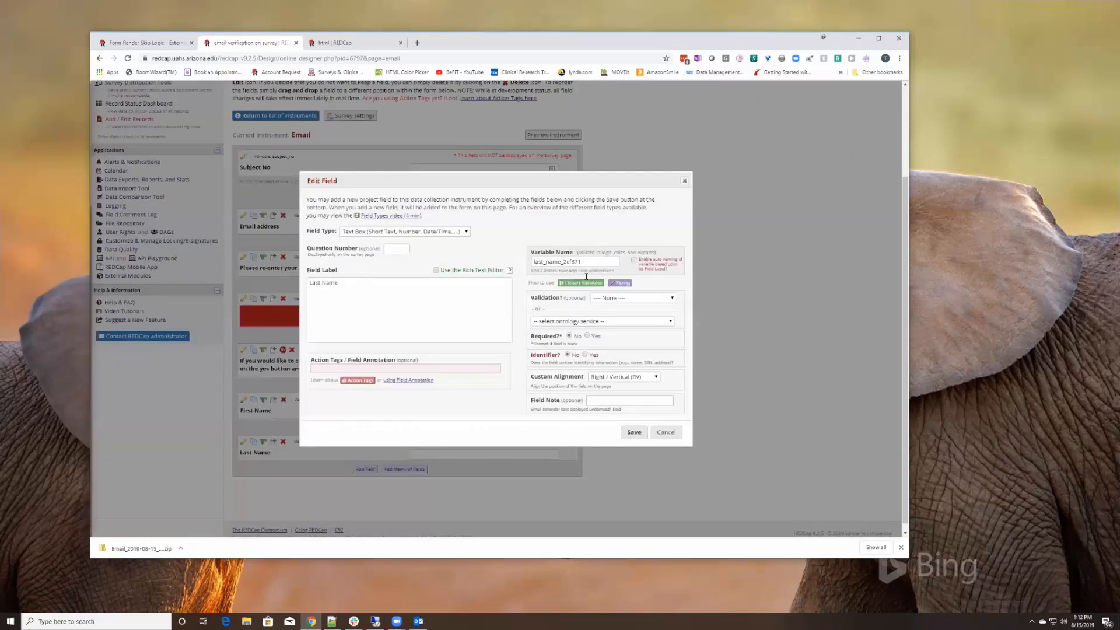
{"action": "key", "text": "Delete"}
{"action": "left_click", "coordinate": [634, 432]}
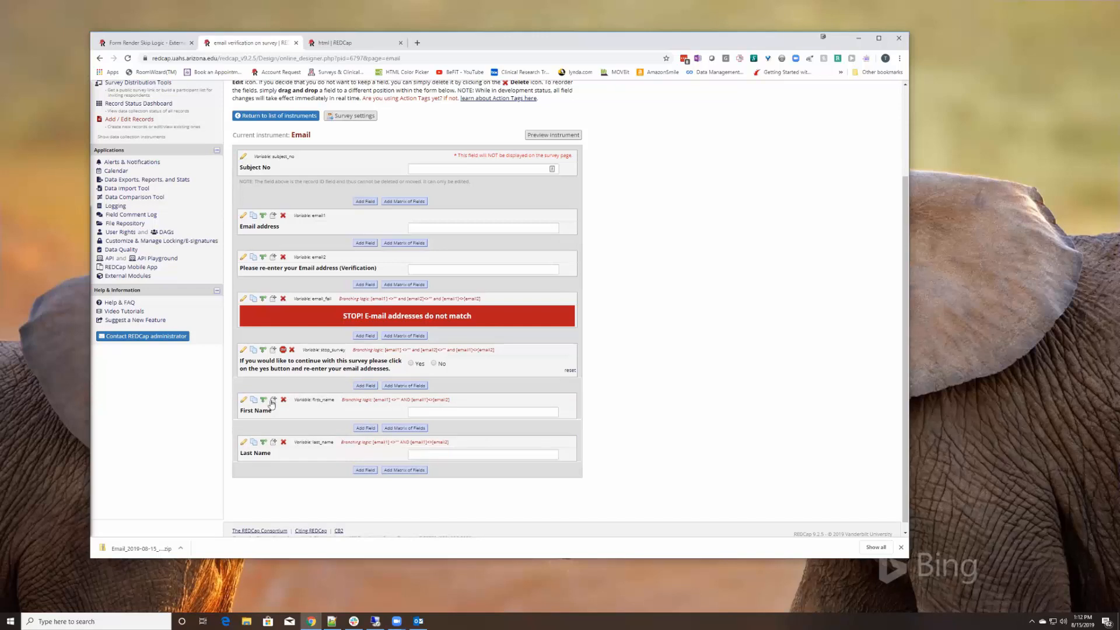
Change both name fields' branching logic from <> to = so they show when emails match
{"action": "left_click", "coordinate": [244, 400]}
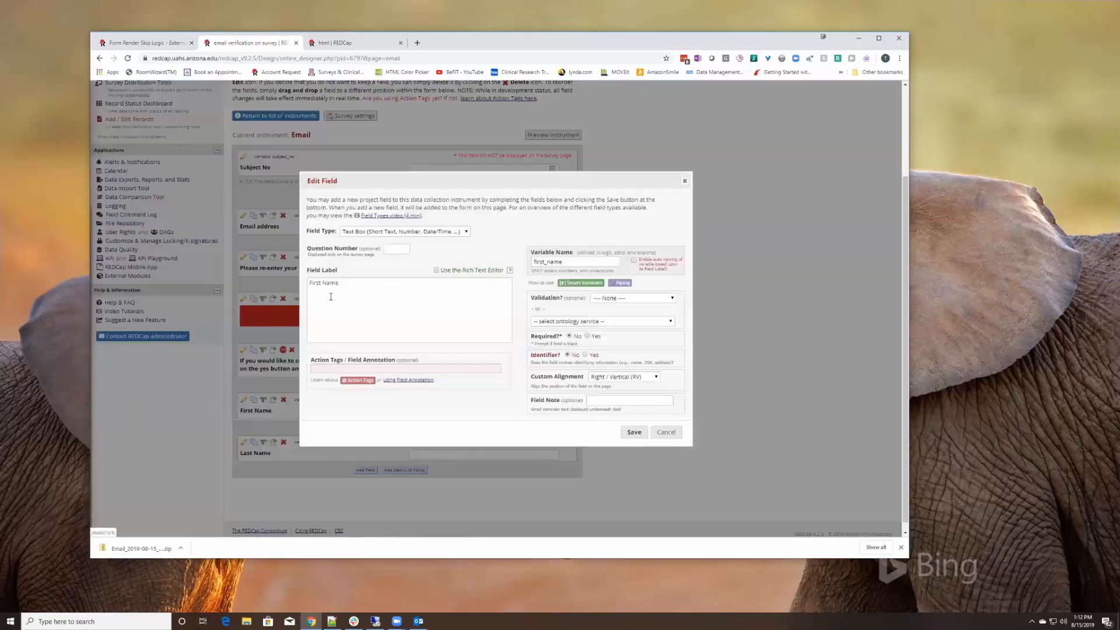
{"action": "left_click", "coordinate": [667, 433]}
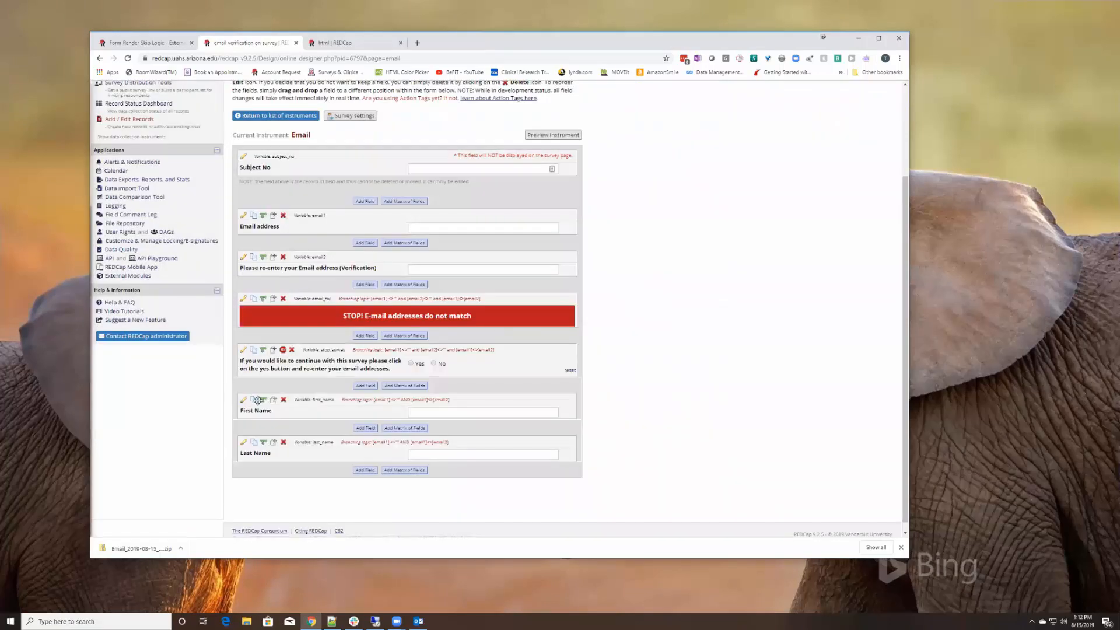
{"action": "left_click", "coordinate": [263, 399]}
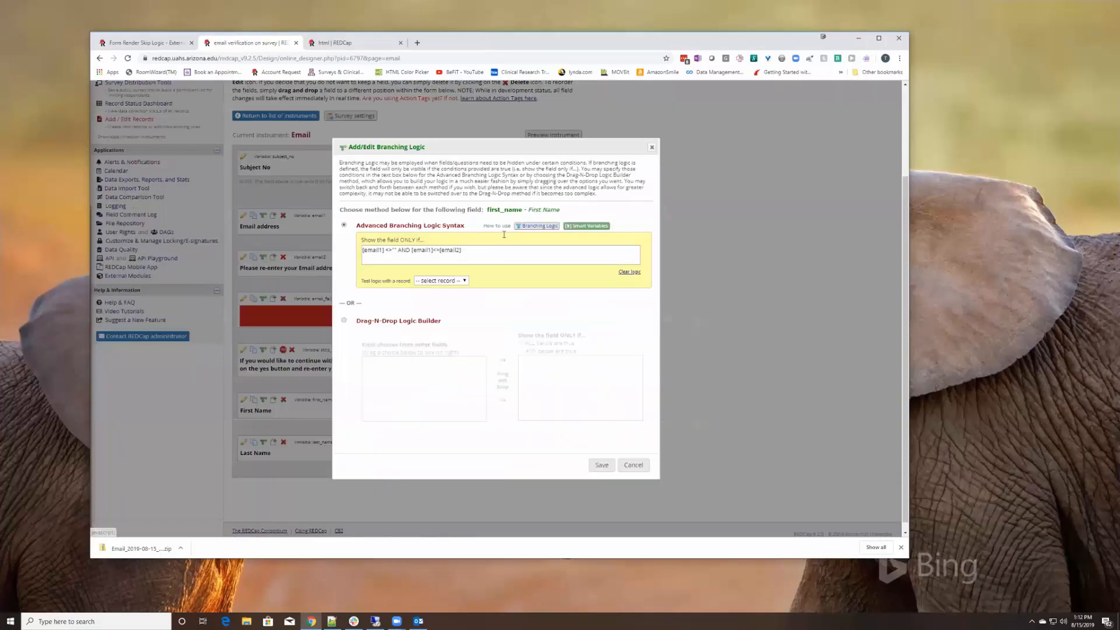
{"action": "double_click", "coordinate": [435, 250]}
{"action": "type", "text": "="}
{"action": "left_click", "coordinate": [601, 465]}
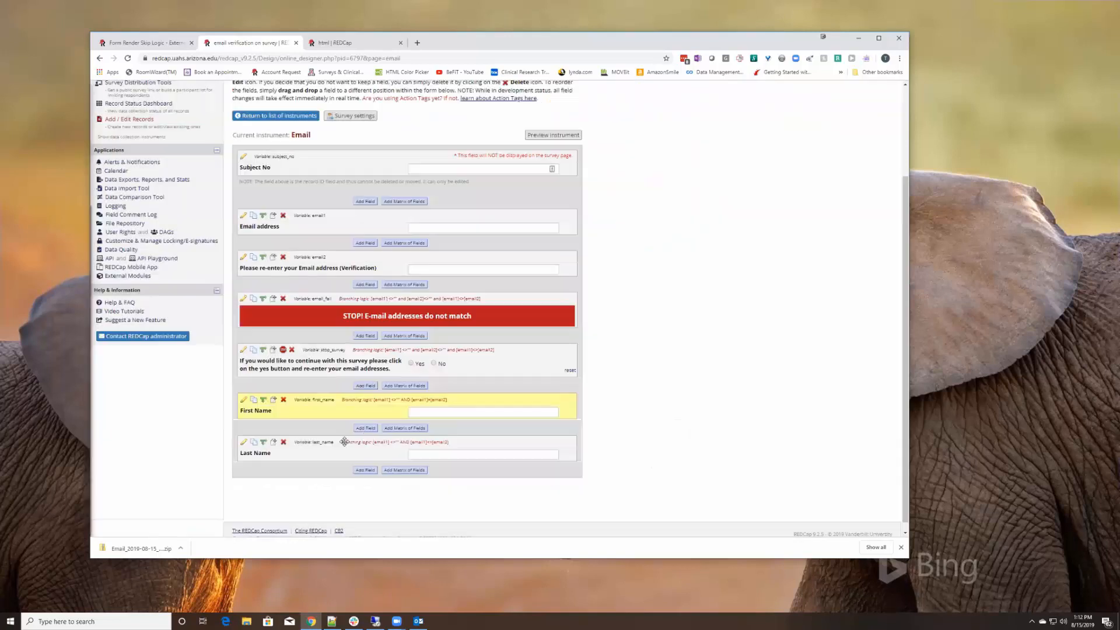
{"action": "left_click", "coordinate": [263, 441]}
{"action": "double_click", "coordinate": [435, 250]}
{"action": "type", "text": "="}
{"action": "left_click", "coordinate": [602, 466]}
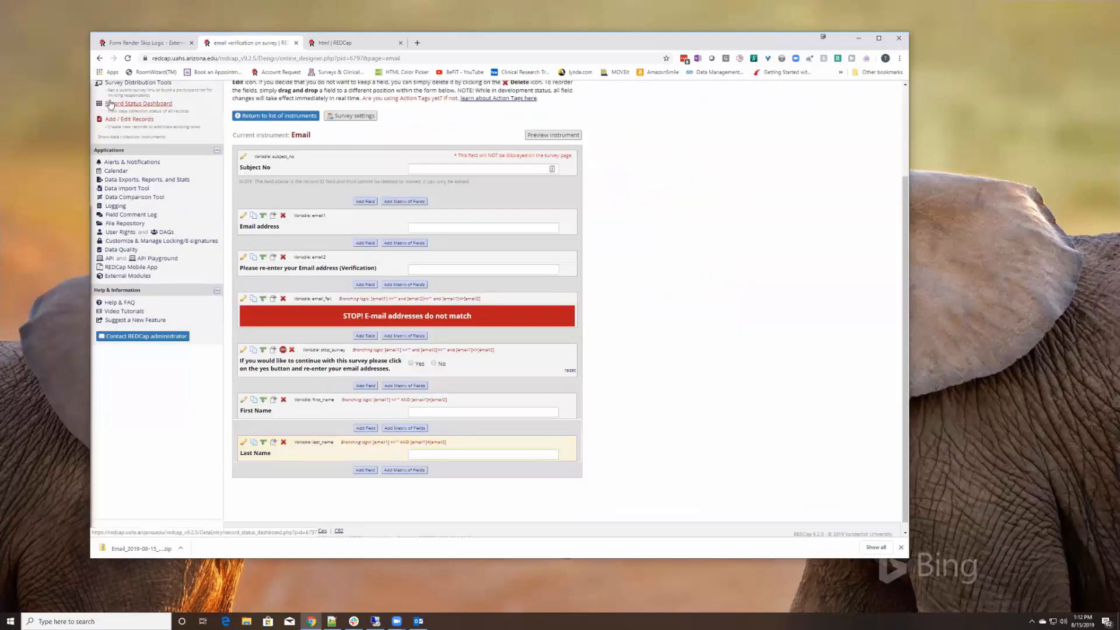
{"action": "left_click", "coordinate": [138, 82]}
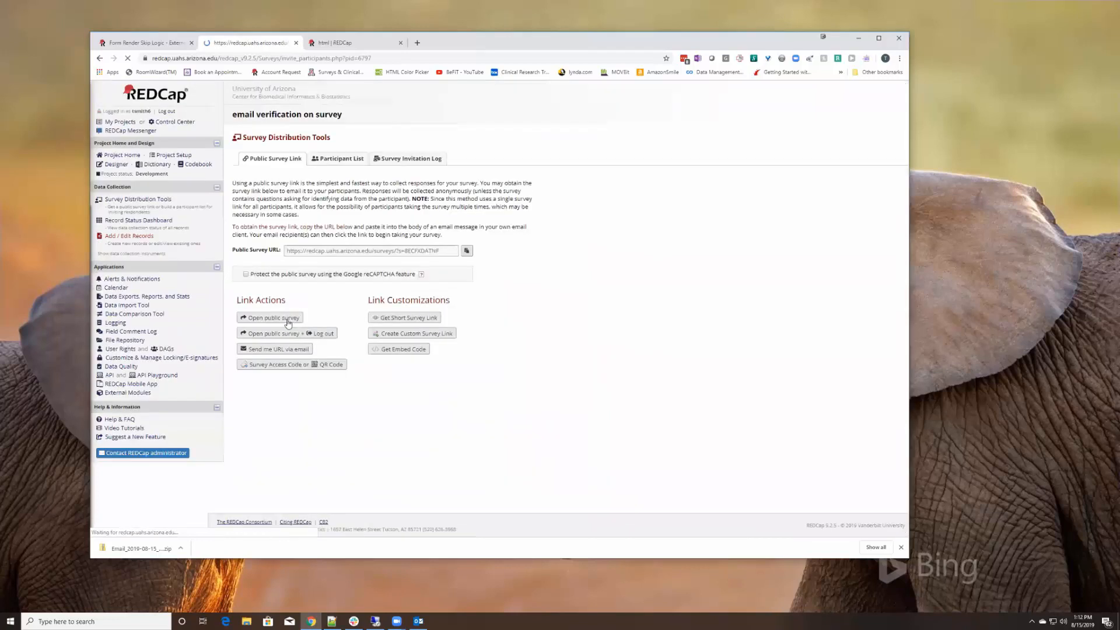
{"action": "left_click", "coordinate": [284, 321]}
{"action": "left_click", "coordinate": [546, 167]}
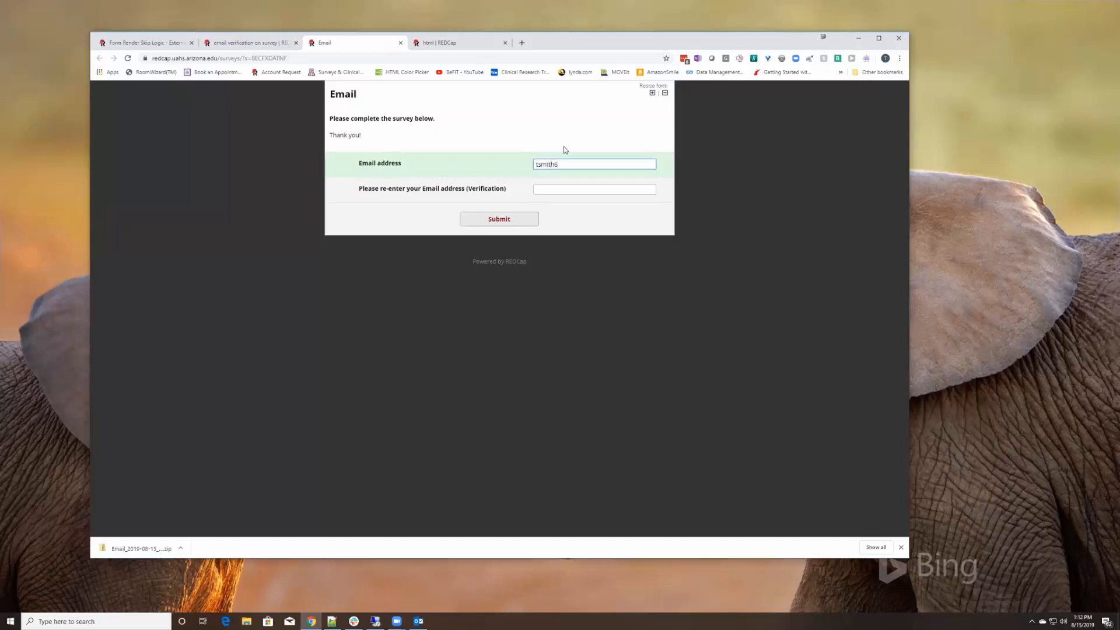
{"action": "key", "text": "Tab"}
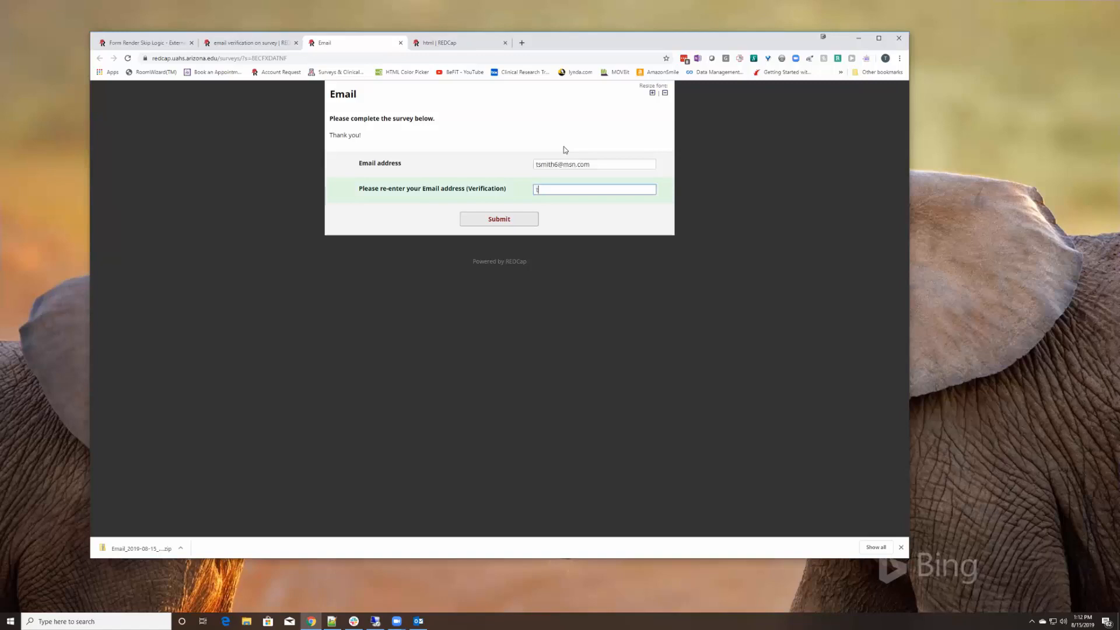
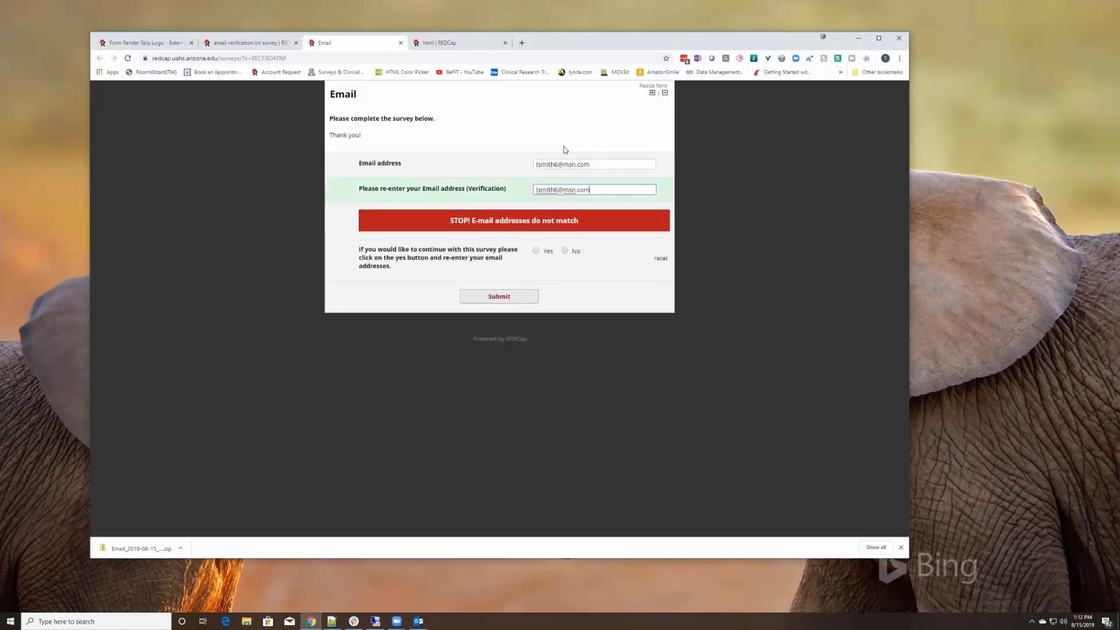
{"action": "key", "text": "Tab"}
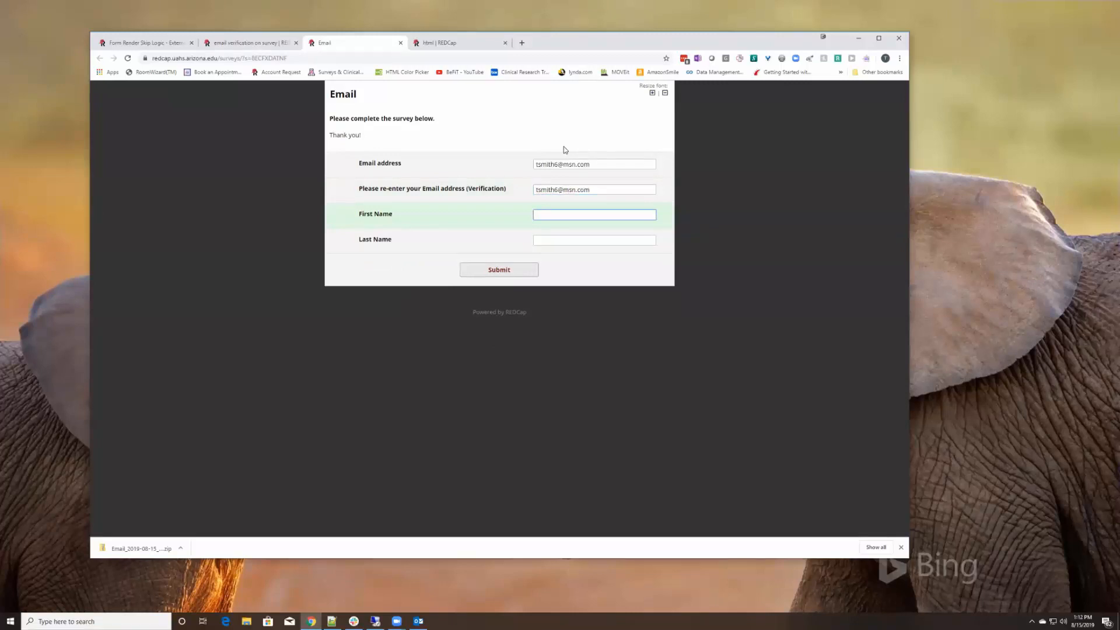
Change the verification email to a mismatching address, answer No to continuing, and close the survey
{"action": "left_click", "coordinate": [556, 190]}
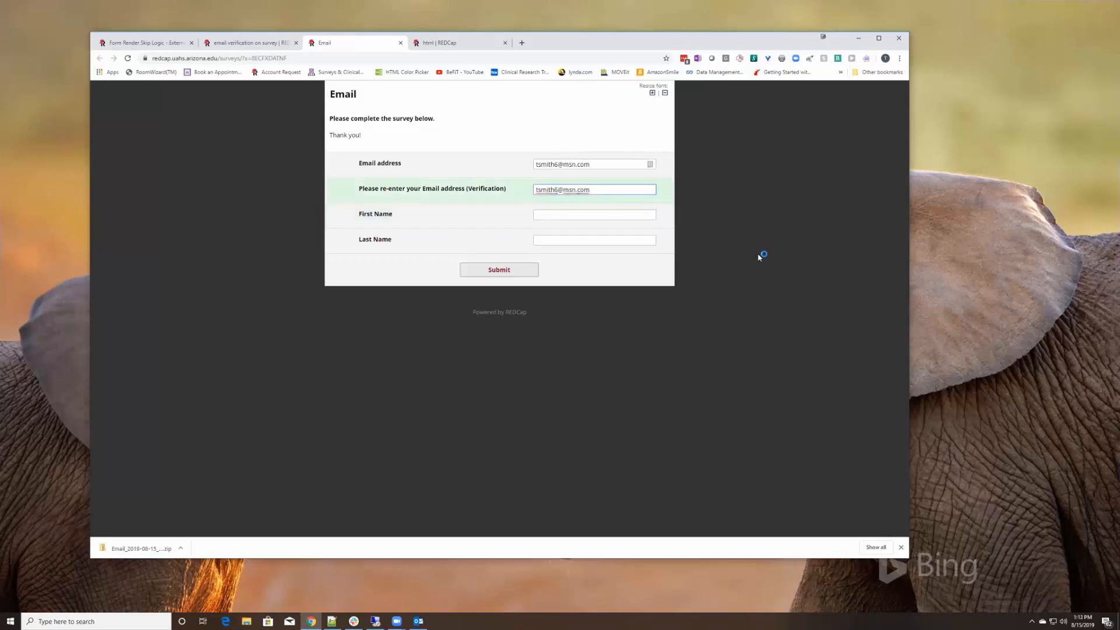
{"action": "type", "text": "=="}
{"action": "key", "text": "BackSpace"}
{"action": "key", "text": "BackSpace"}
{"action": "key", "text": "BackSpace"}
{"action": "left_click", "coordinate": [760, 256]}
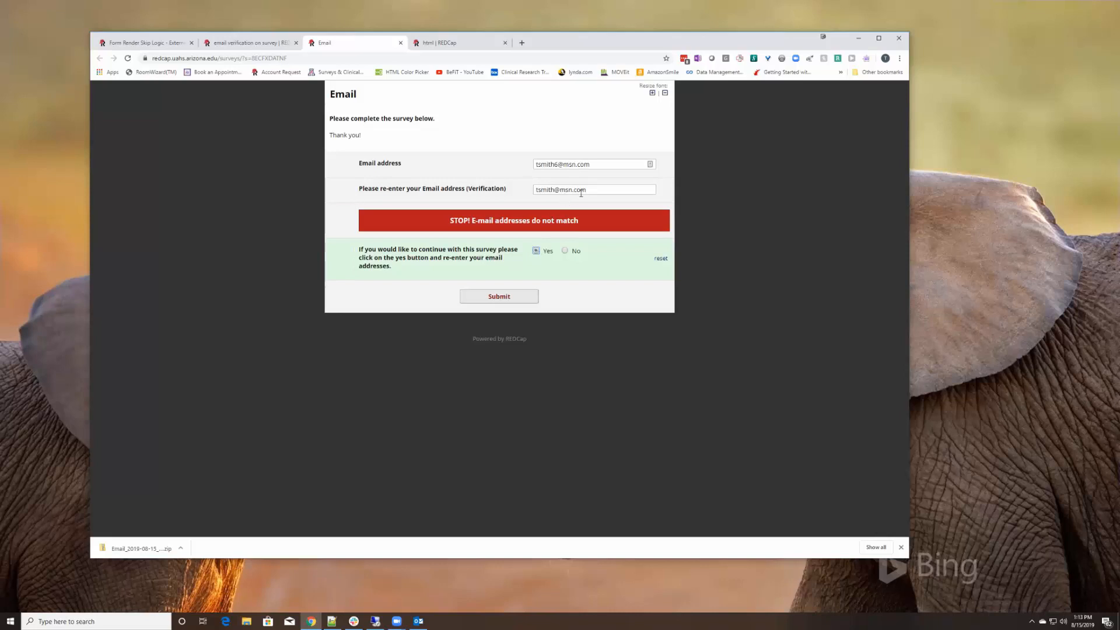
{"action": "left_click_drag", "start_coordinate": [598, 190], "coordinate": [531, 177]}
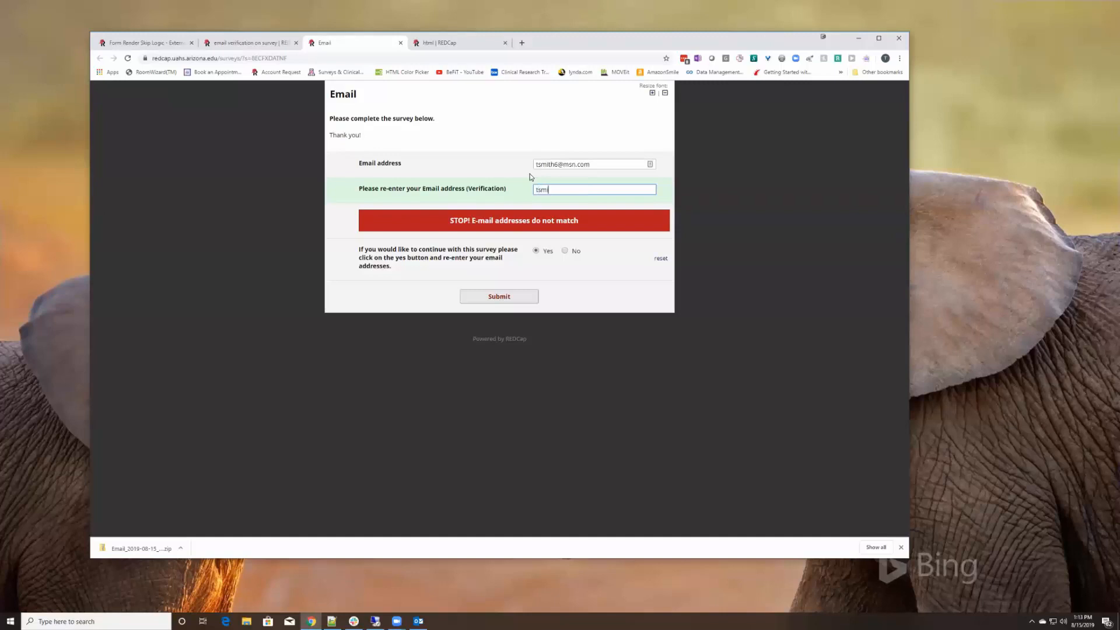
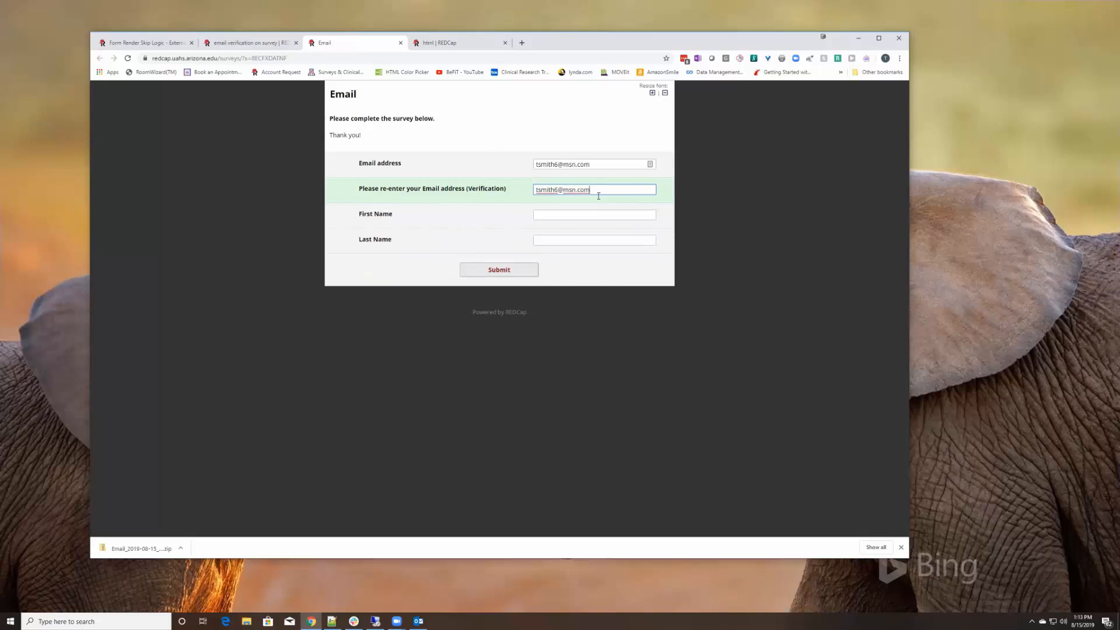
{"action": "type", "text": "5"}
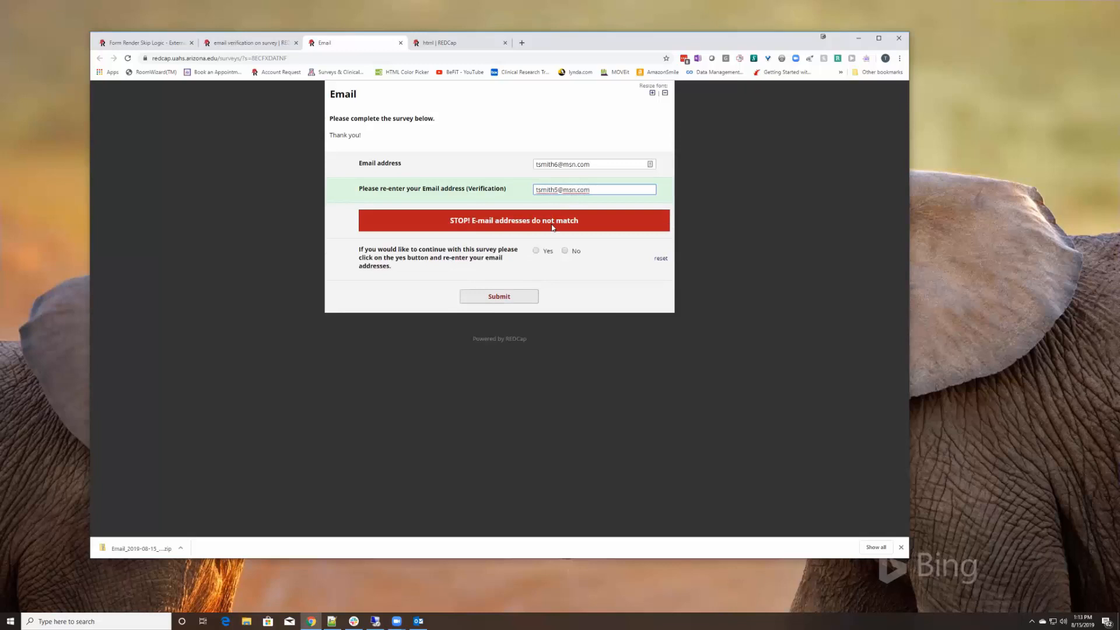
{"action": "left_click", "coordinate": [564, 251]}
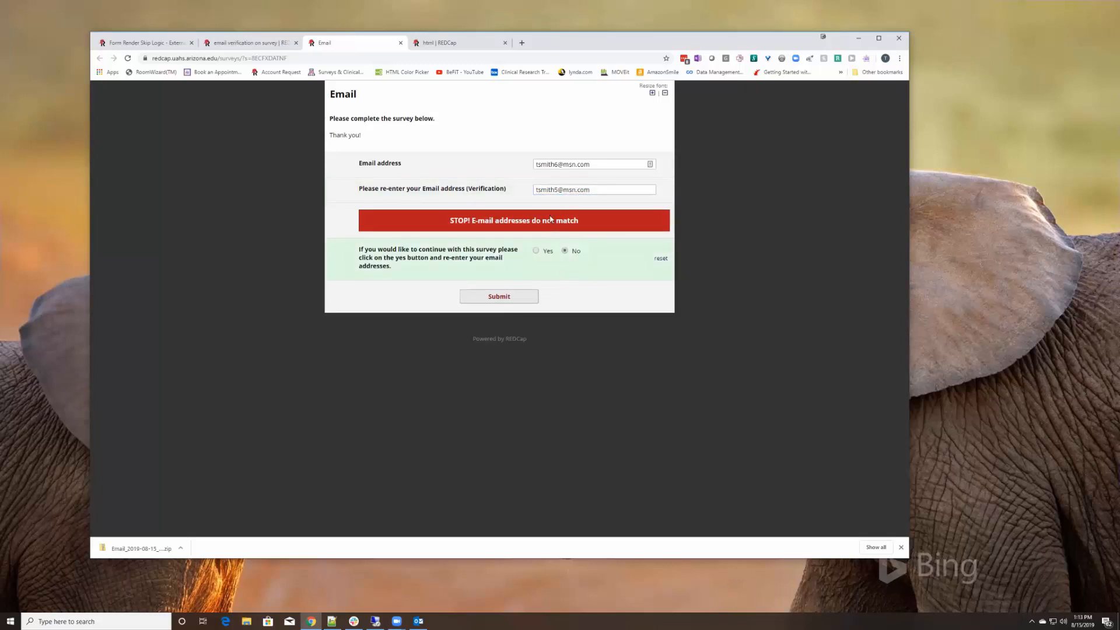
{"action": "left_click", "coordinate": [400, 43]}
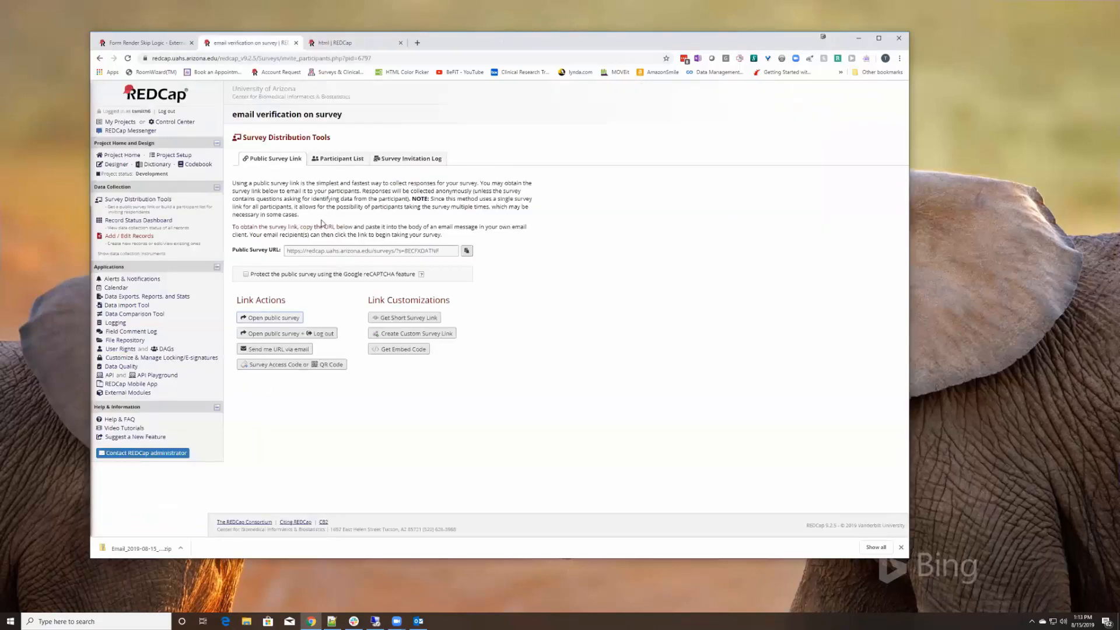
Add a stop action on the Email instrument's continue question so choosing No ends the survey
{"action": "left_click", "coordinate": [116, 164]}
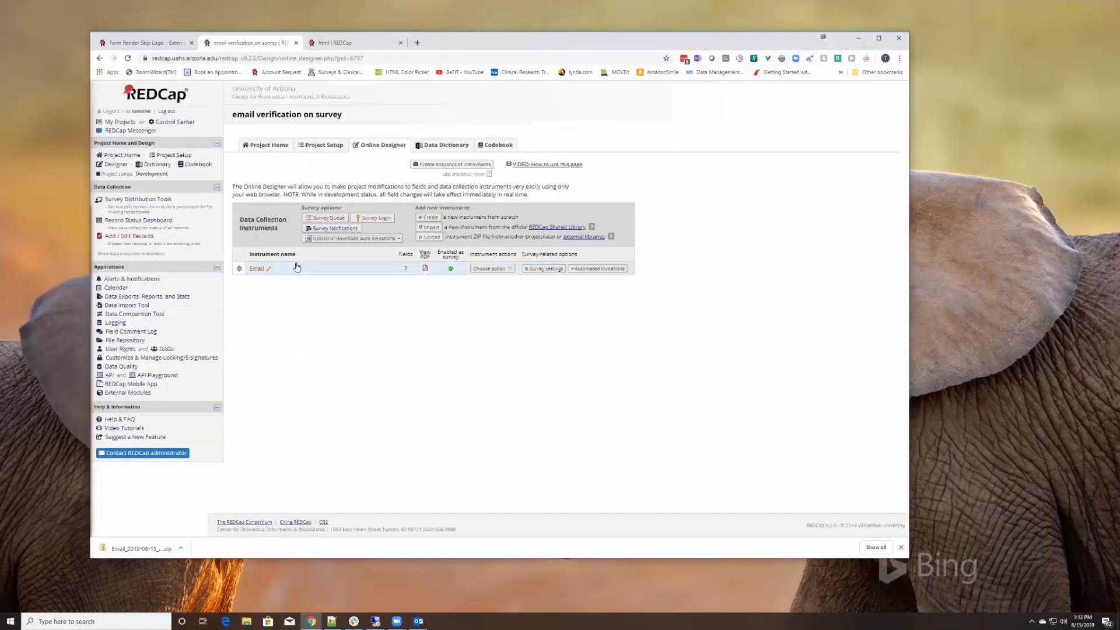
{"action": "left_click", "coordinate": [257, 269]}
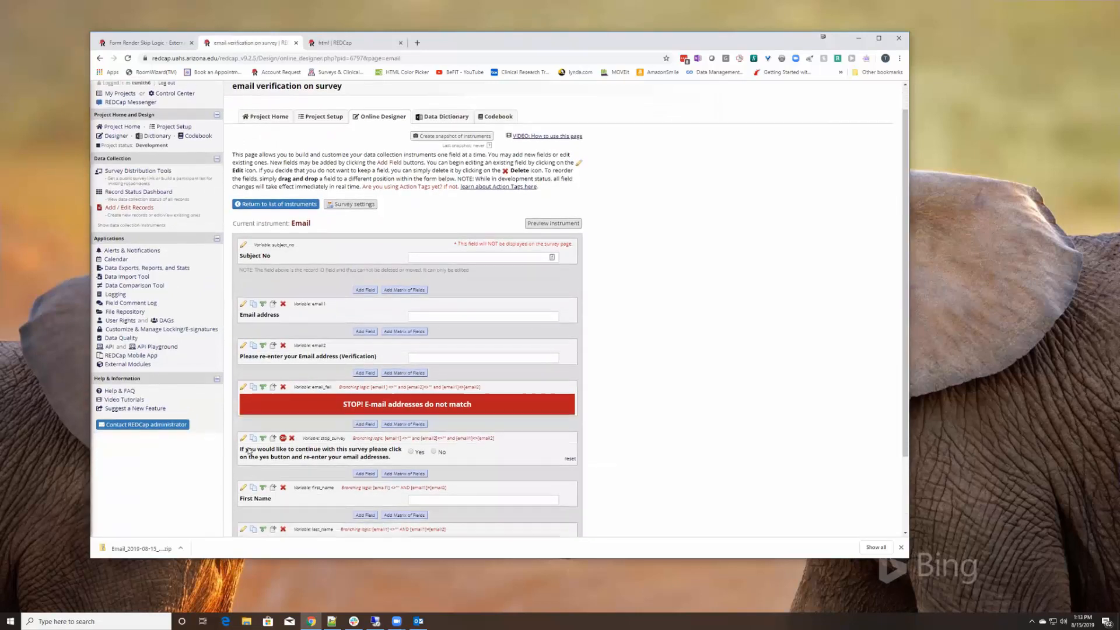
{"action": "scroll", "coordinate": [315, 445], "scroll_direction": "down", "scroll_amount": 1}
{"action": "left_click", "coordinate": [283, 438]}
{"action": "left_click", "coordinate": [390, 339]}
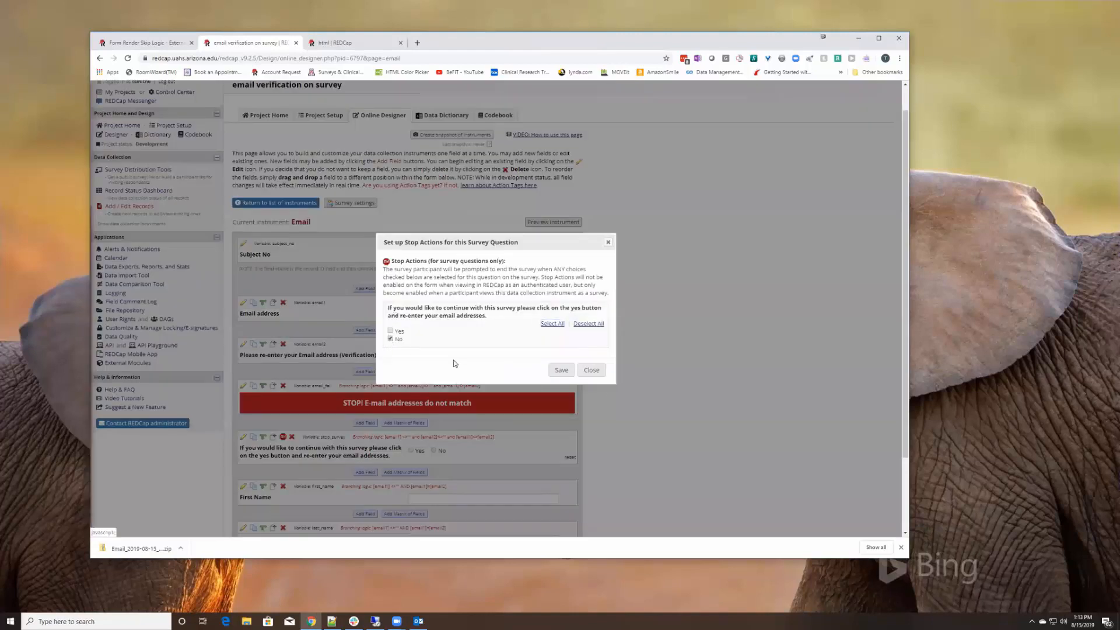
{"action": "left_click", "coordinate": [562, 370]}
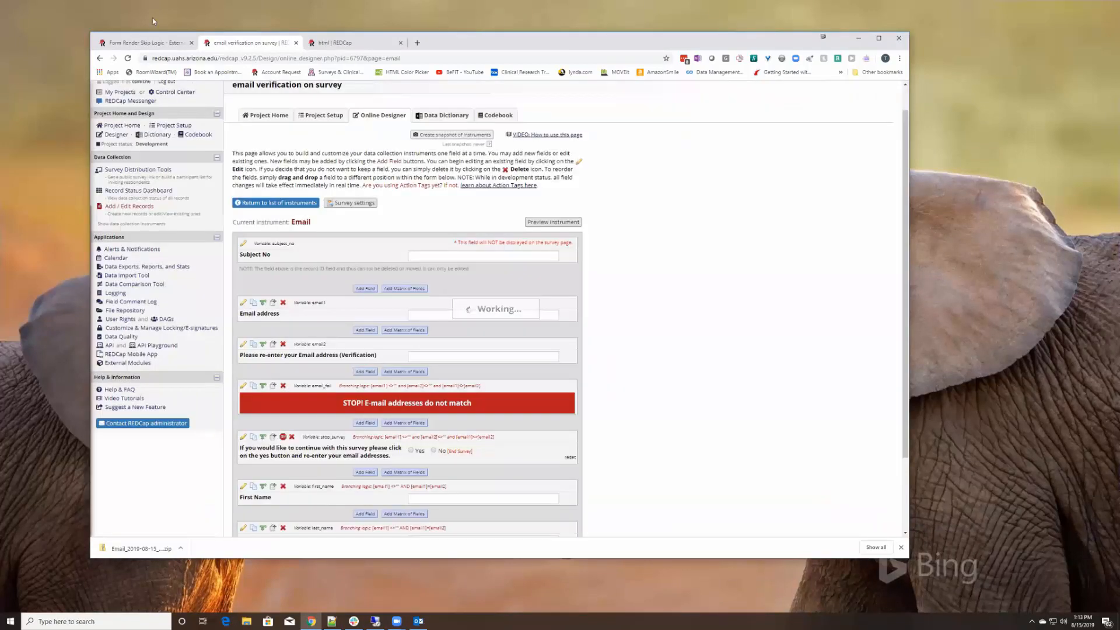
{"action": "left_click", "coordinate": [139, 170]}
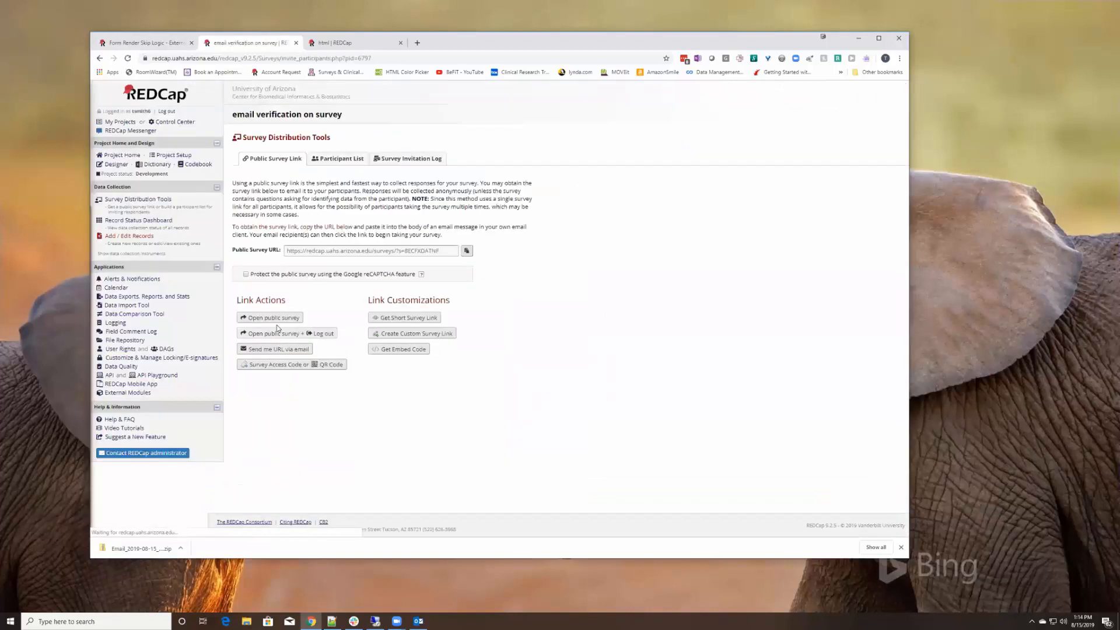
Reopen the public survey and enter an email with a deliberately different verification email
{"action": "left_click", "coordinate": [263, 320]}
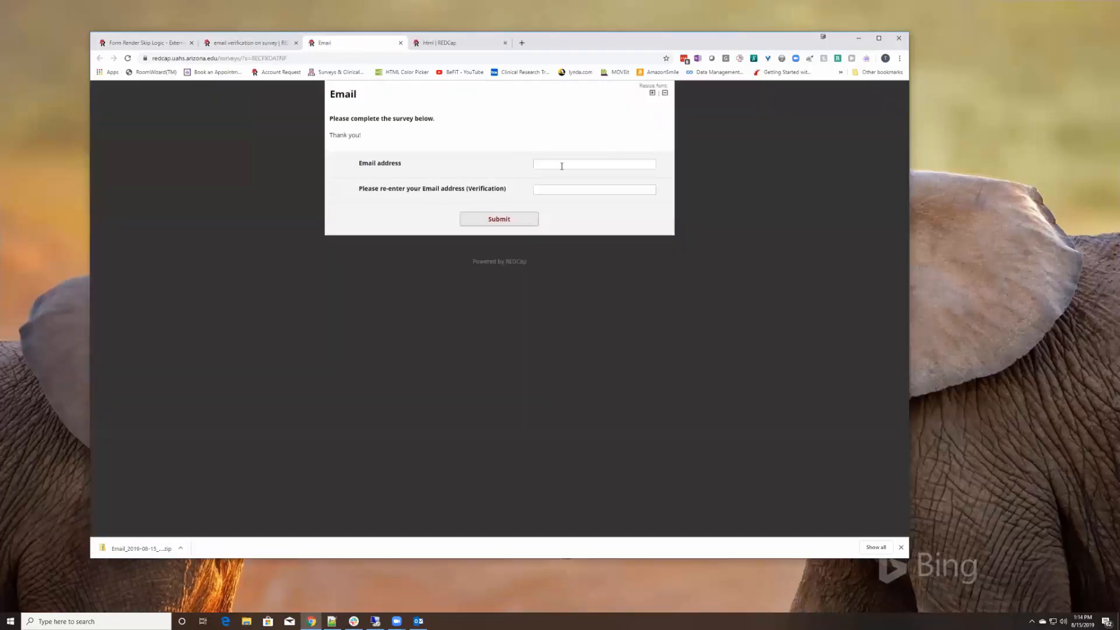
{"action": "left_click", "coordinate": [551, 165]}
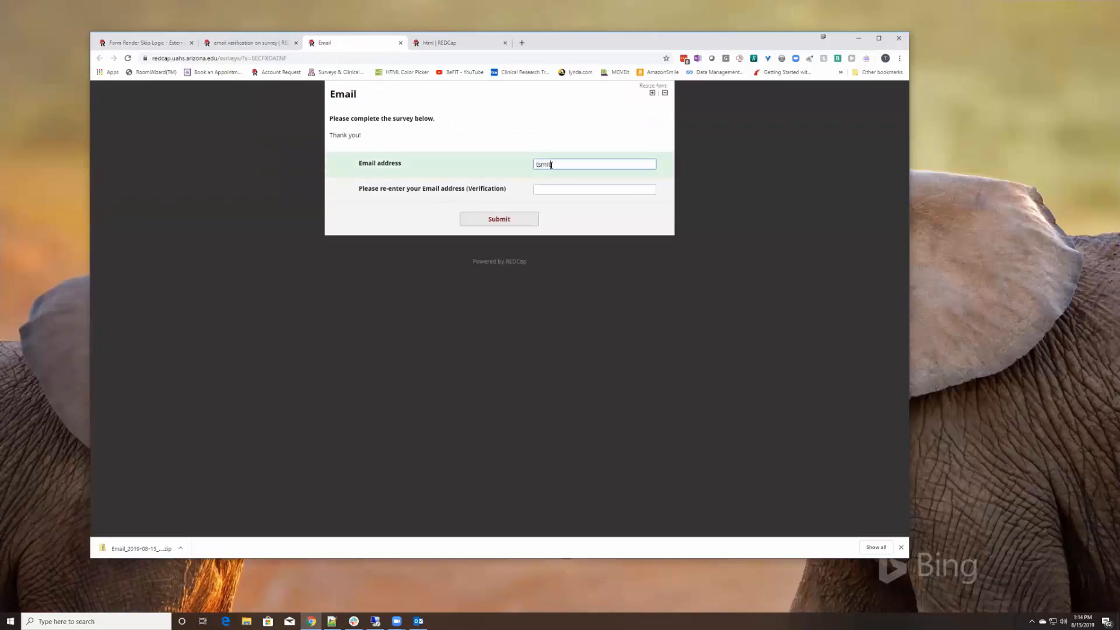
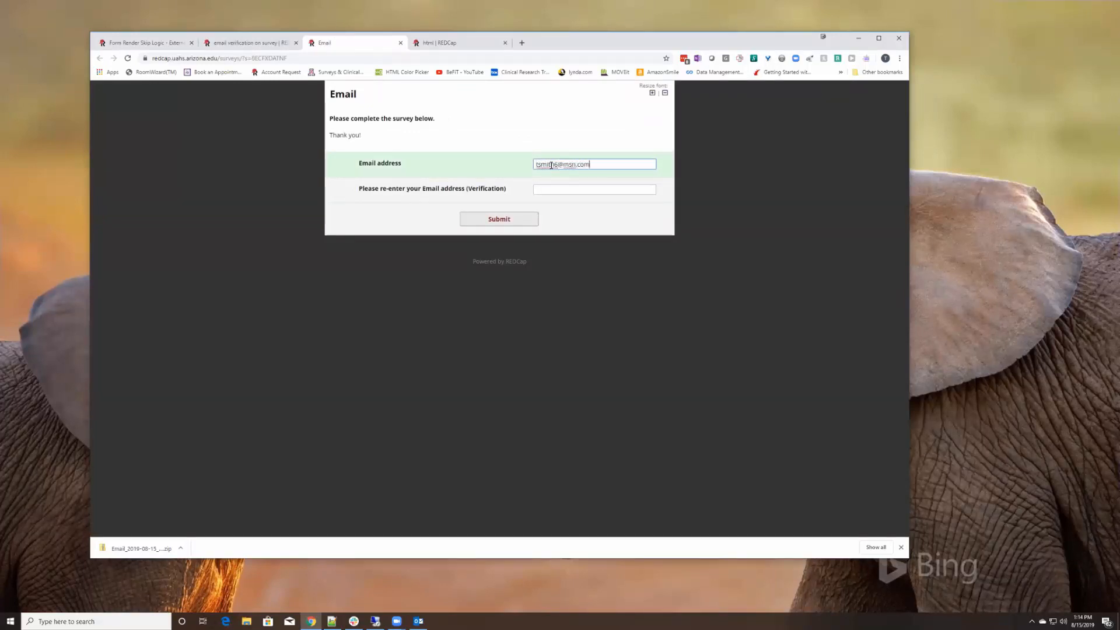
{"action": "key", "text": "Tab"}
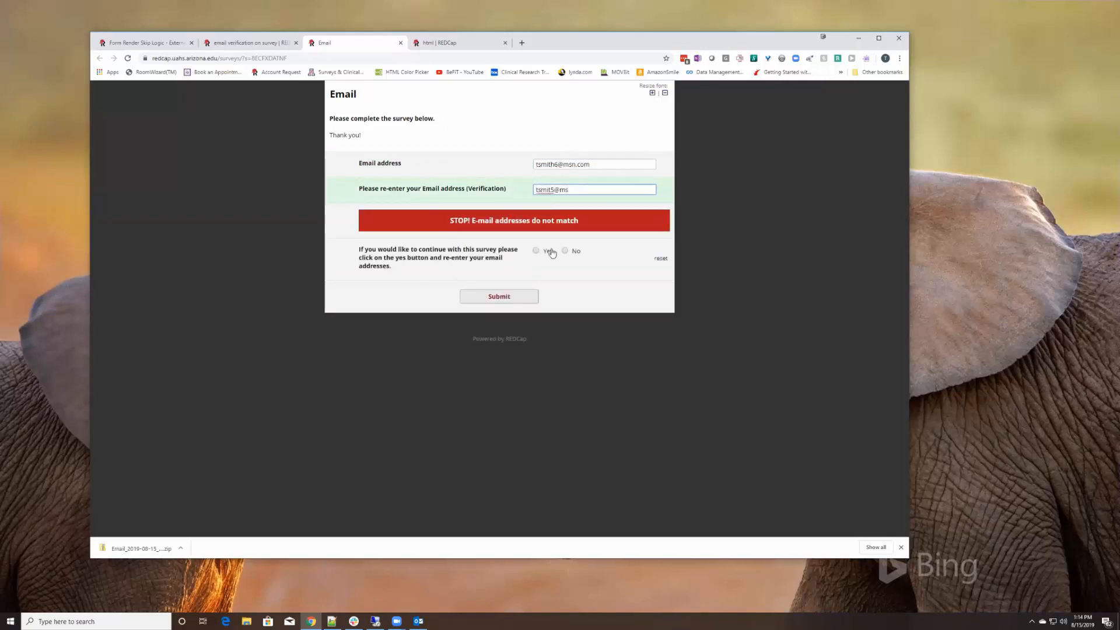
{"action": "left_click", "coordinate": [568, 257]}
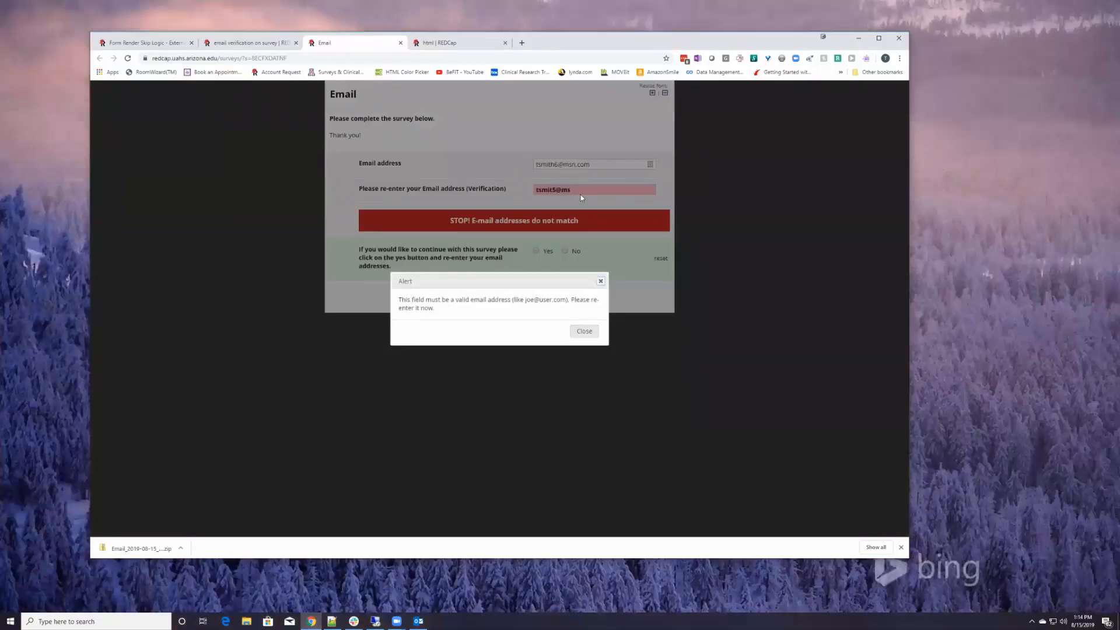
{"action": "left_click", "coordinate": [583, 331]}
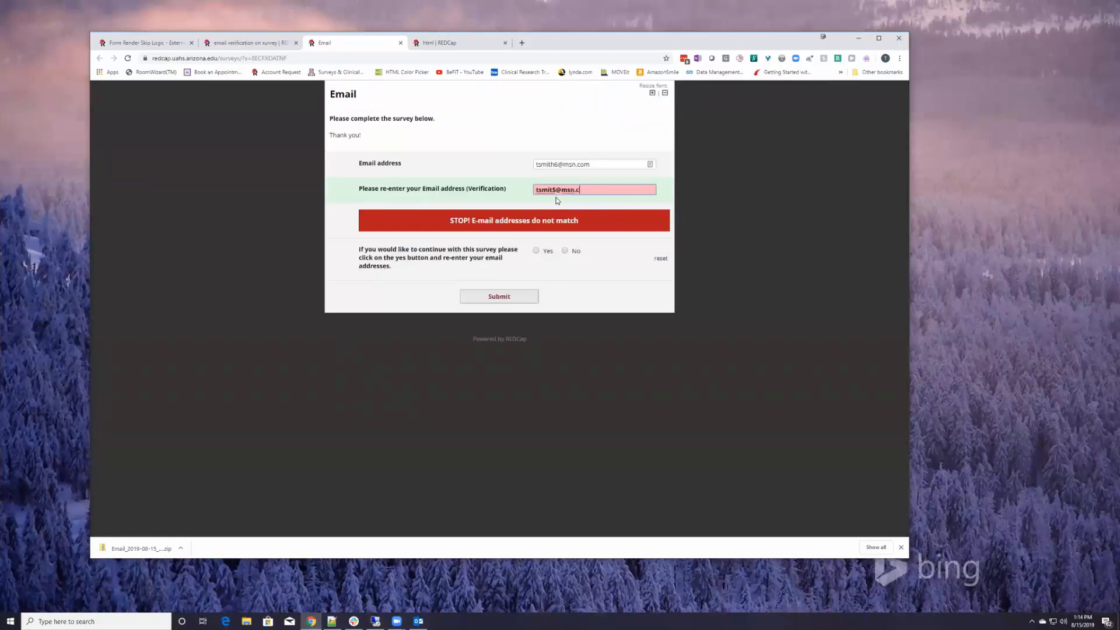
{"action": "type", "text": "om"}
Answer No to continuing, end the survey now, and close the finished survey tab
{"action": "left_click", "coordinate": [565, 252]}
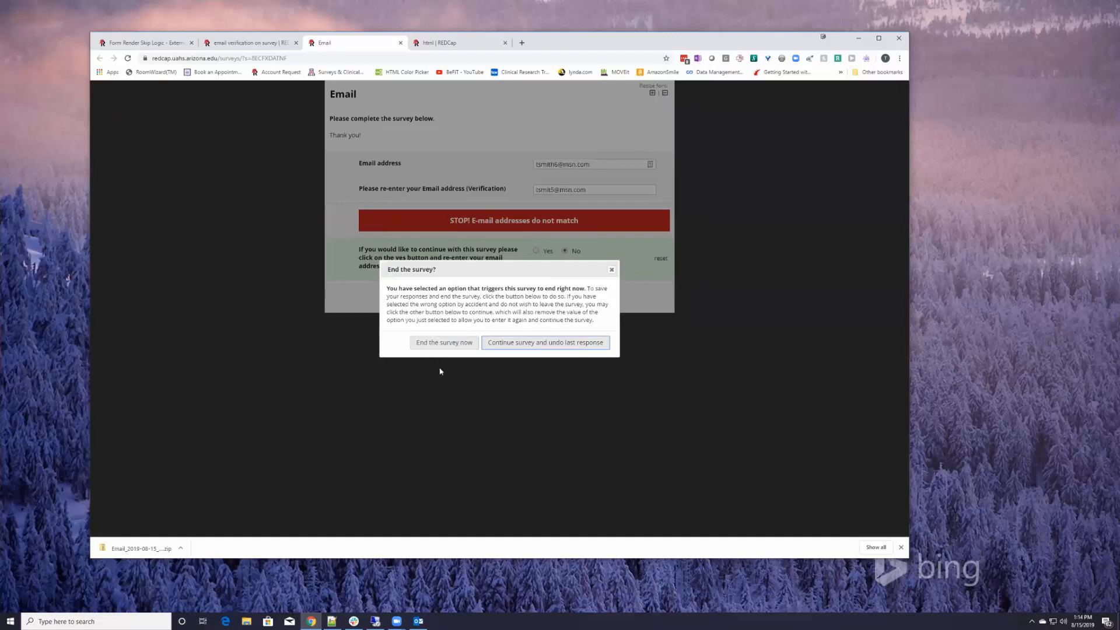
{"action": "left_click", "coordinate": [445, 342]}
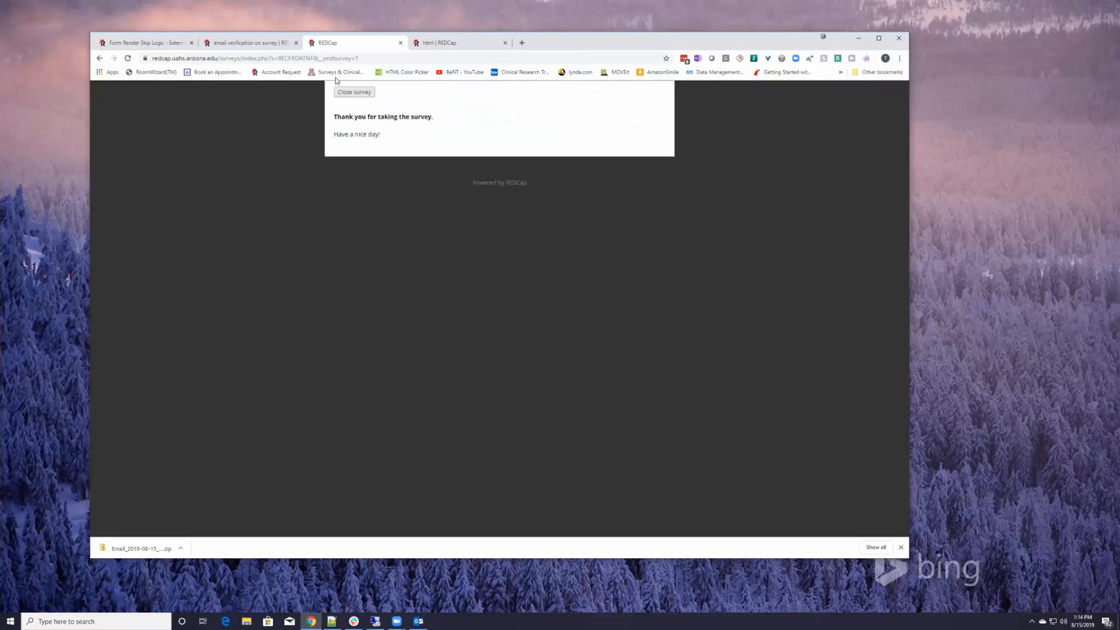
{"action": "left_click", "coordinate": [349, 92]}
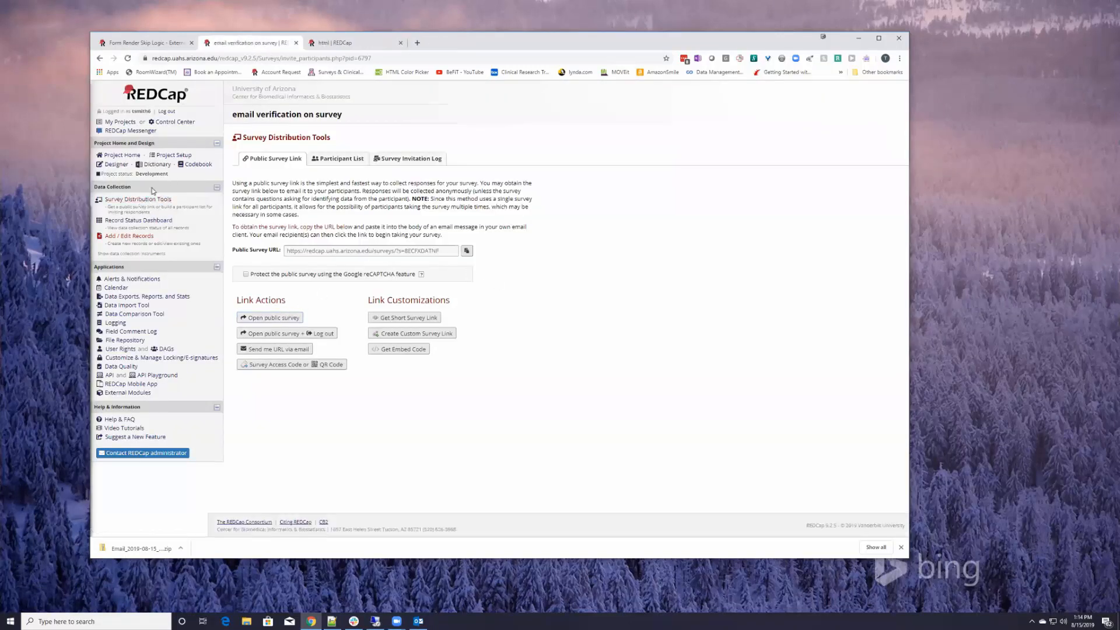
{"action": "left_click", "coordinate": [257, 318]}
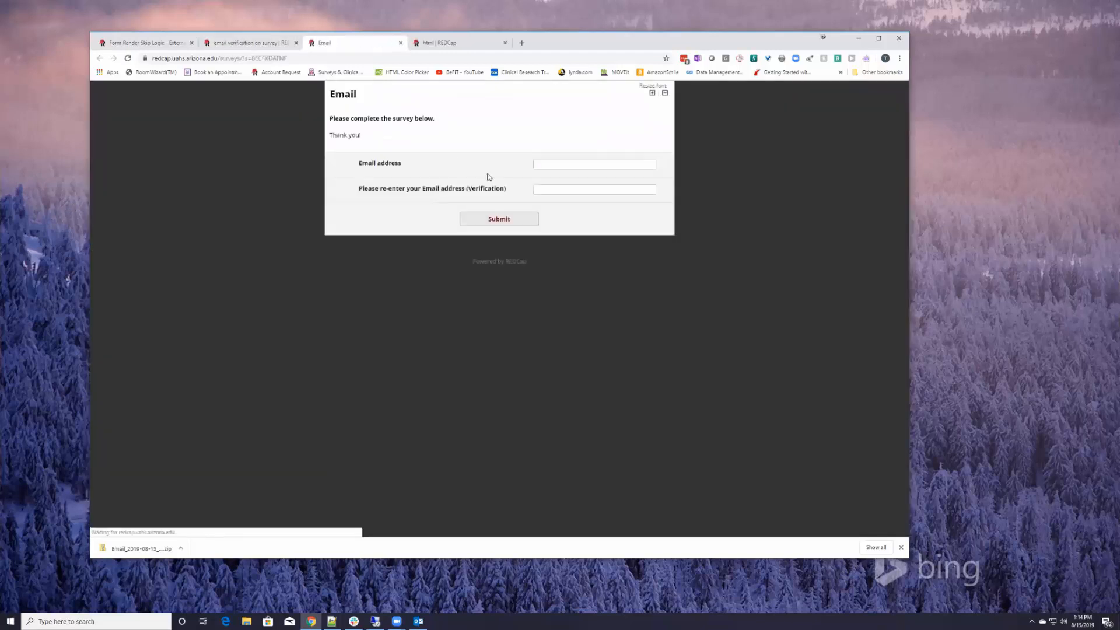
{"action": "left_click", "coordinate": [576, 167]}
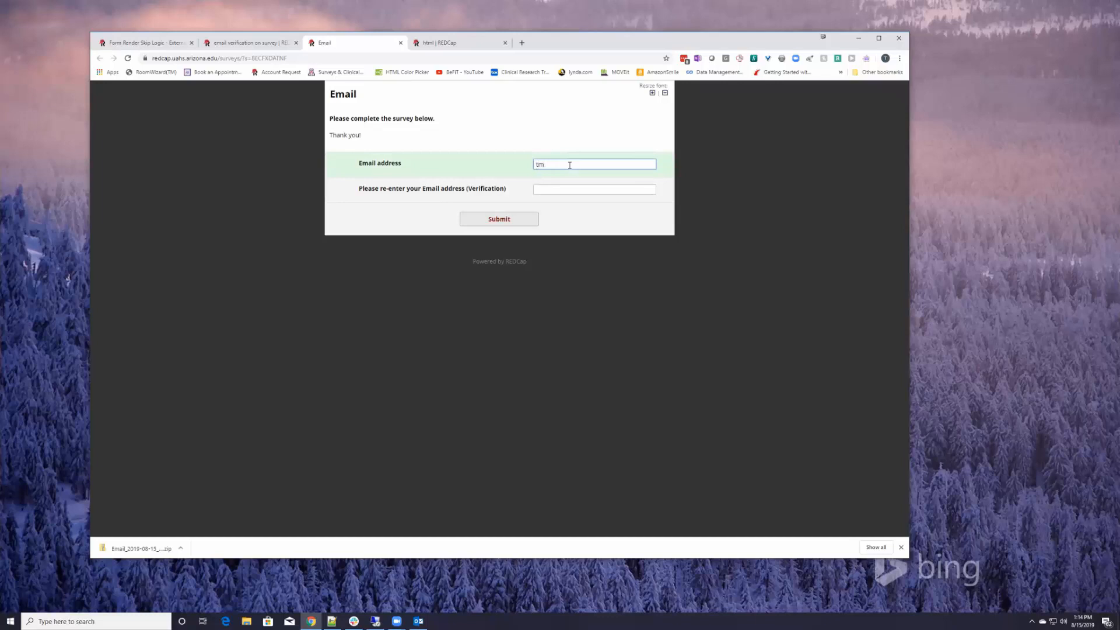
{"action": "key", "text": "Tab"}
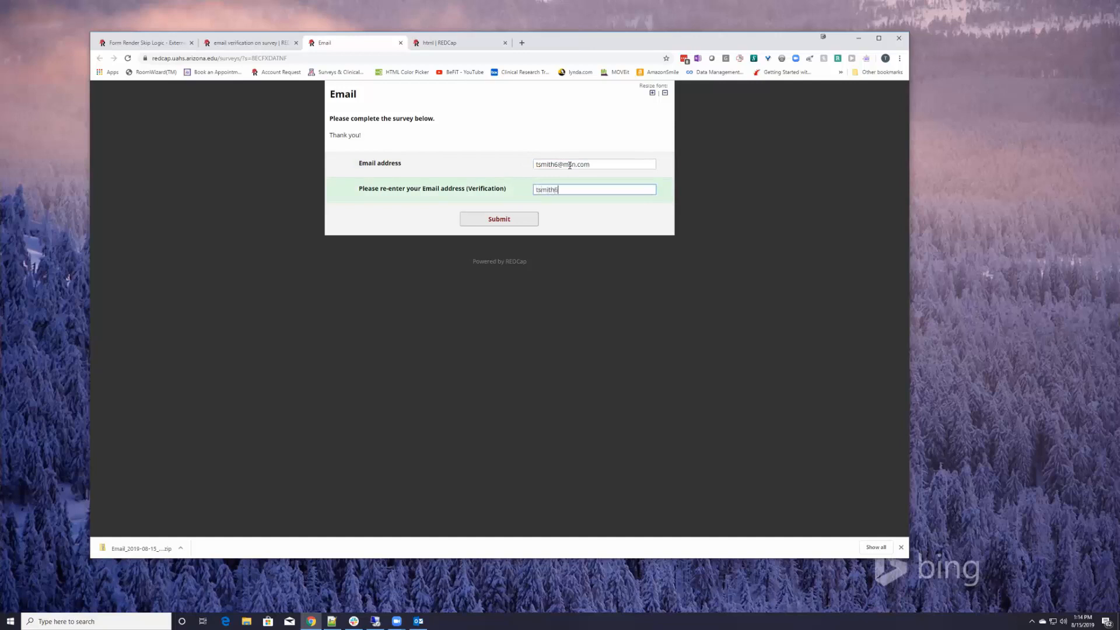
{"action": "key", "text": "Tab"}
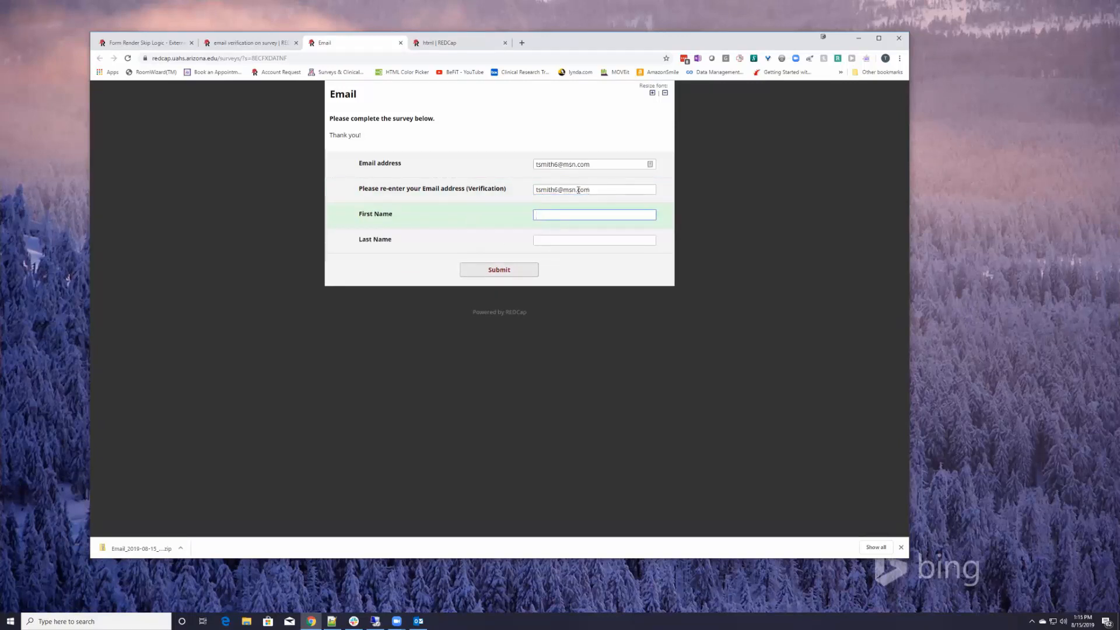
{"action": "left_click", "coordinate": [558, 190]}
{"action": "key", "text": "BackSpace"}
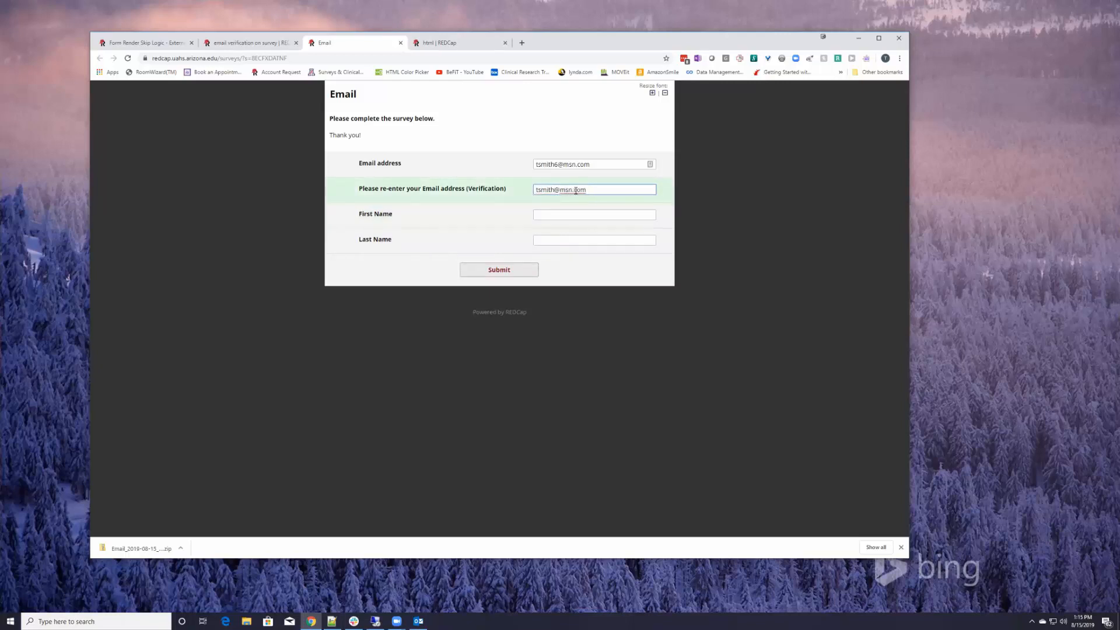
{"action": "key", "text": "Tab"}
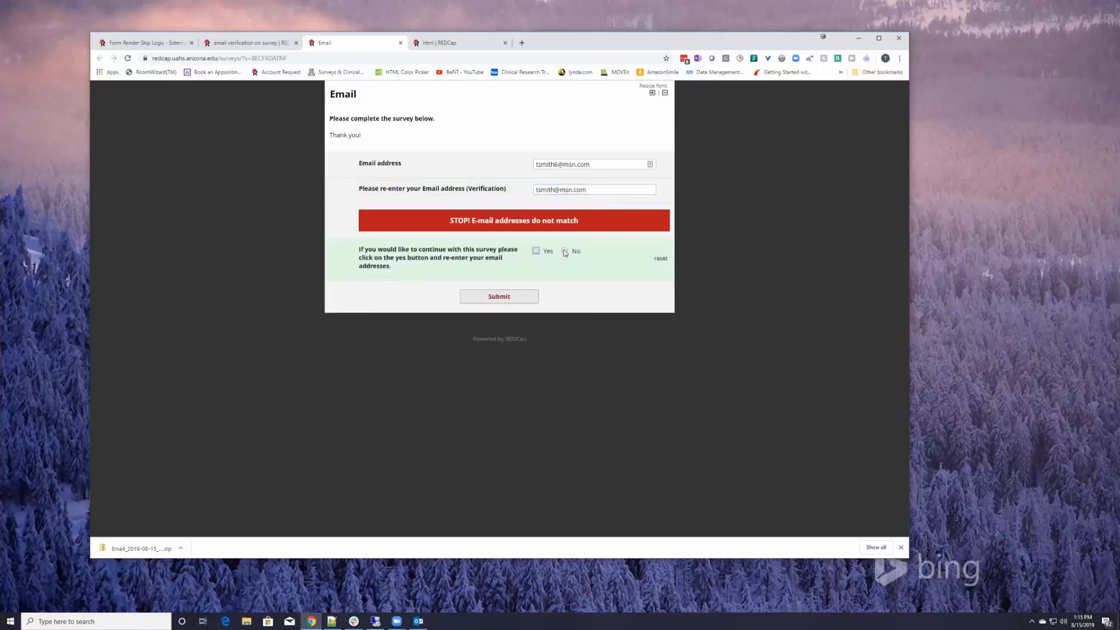
{"action": "left_click", "coordinate": [537, 253]}
{"action": "left_click", "coordinate": [554, 191]}
{"action": "type", "text": "6"}
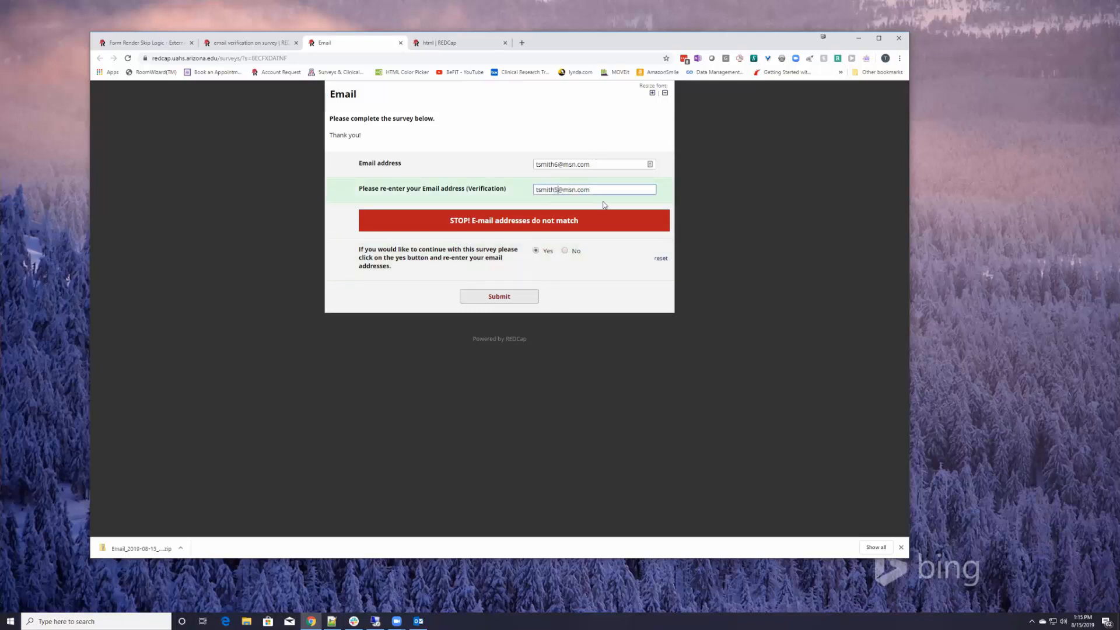
{"action": "key", "text": "Tab"}
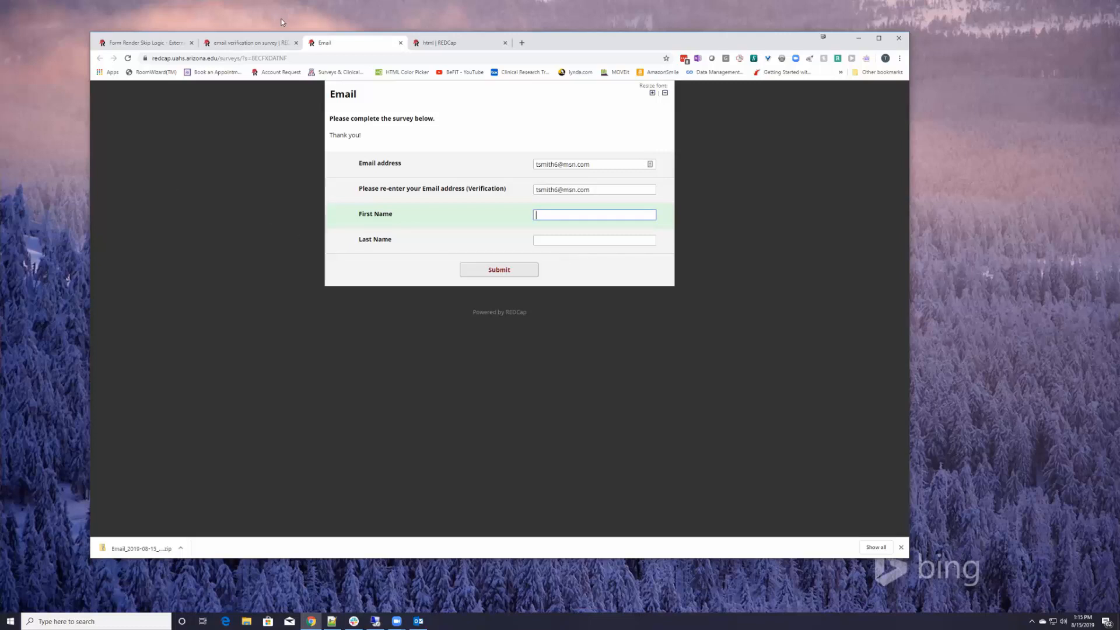
{"action": "left_click", "coordinate": [400, 43]}
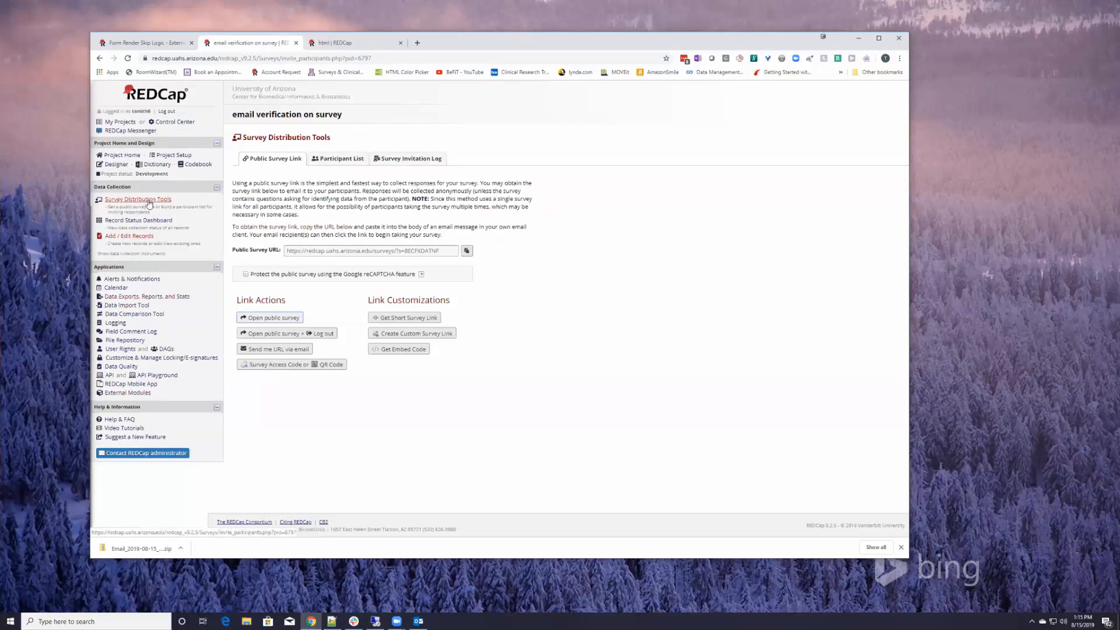
Open the Email instrument in the Online Designer and scroll through its fields
{"action": "left_click", "coordinate": [115, 164]}
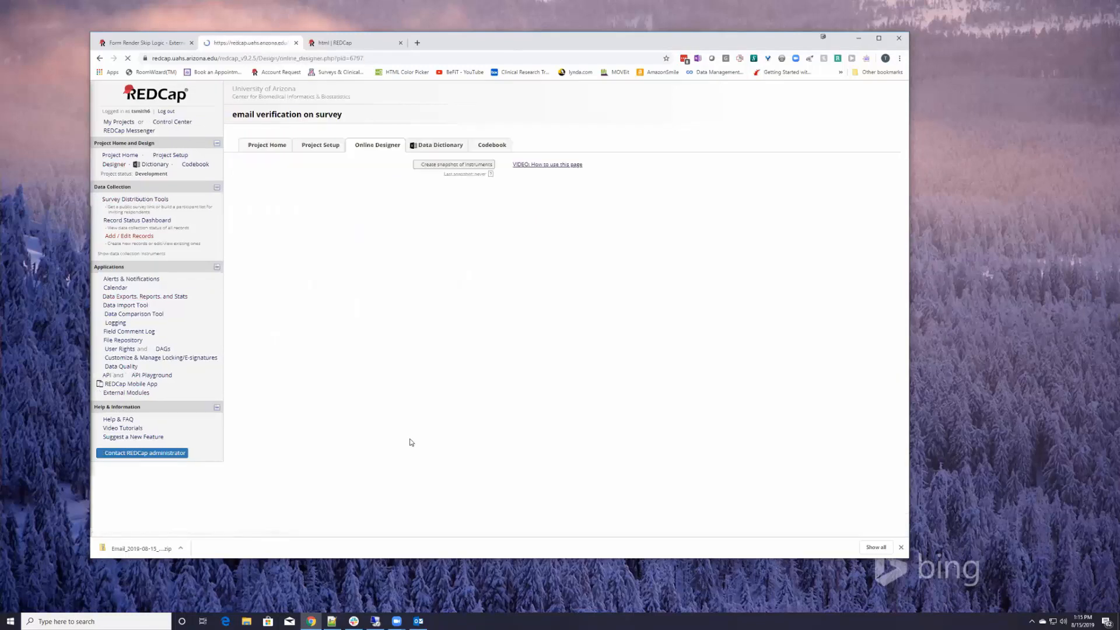
{"action": "left_click", "coordinate": [260, 276]}
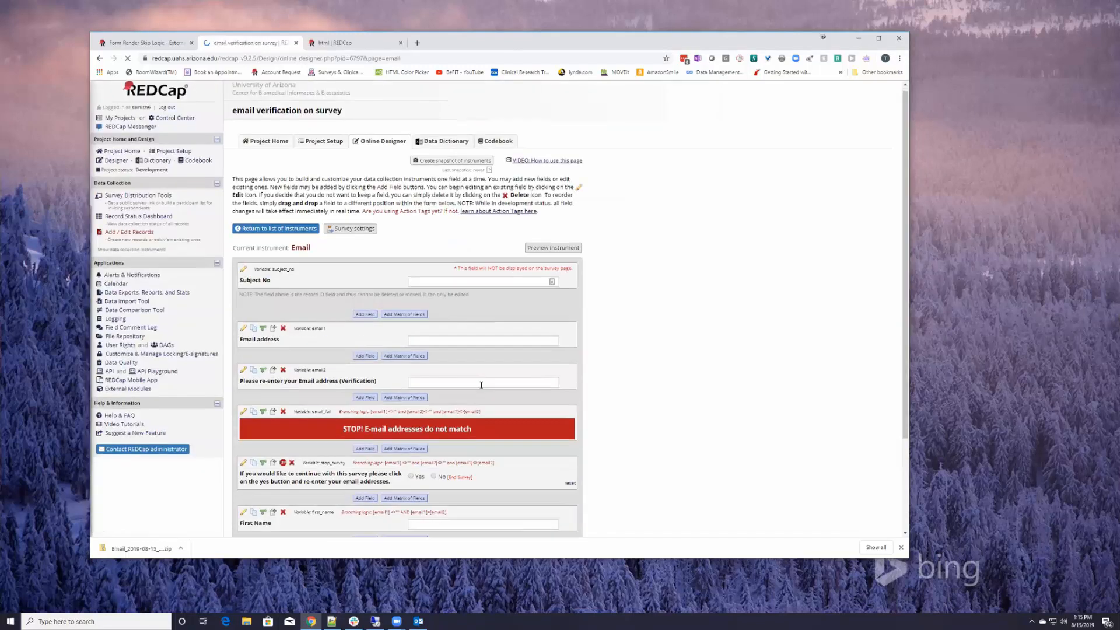
{"action": "scroll", "coordinate": [482, 384], "scroll_direction": "down", "scroll_amount": 1}
{"action": "scroll", "coordinate": [476, 350], "scroll_direction": "down", "scroll_amount": 1}
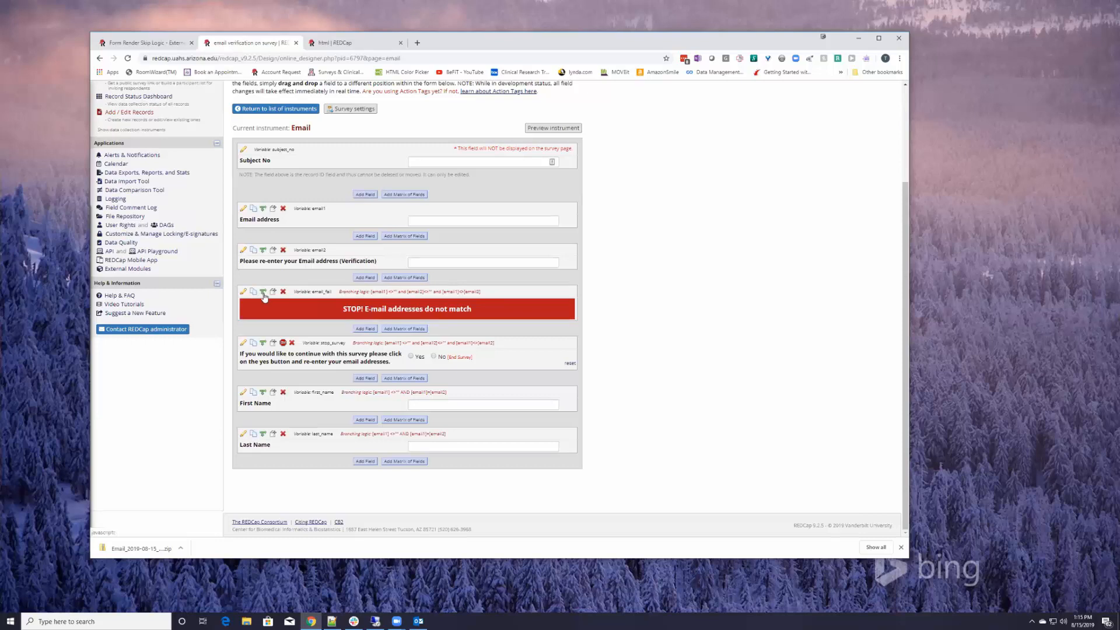
{"action": "left_click", "coordinate": [428, 263]}
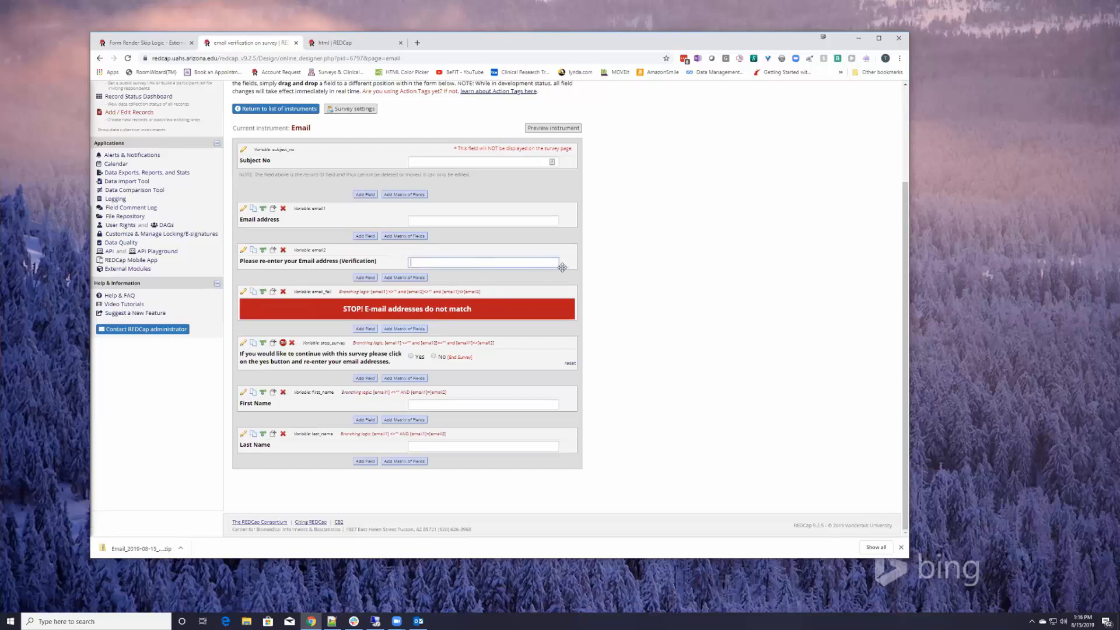
Inspect the email_fail mismatch banner's branching logic, then cancel without changes
{"action": "left_click", "coordinate": [262, 292]}
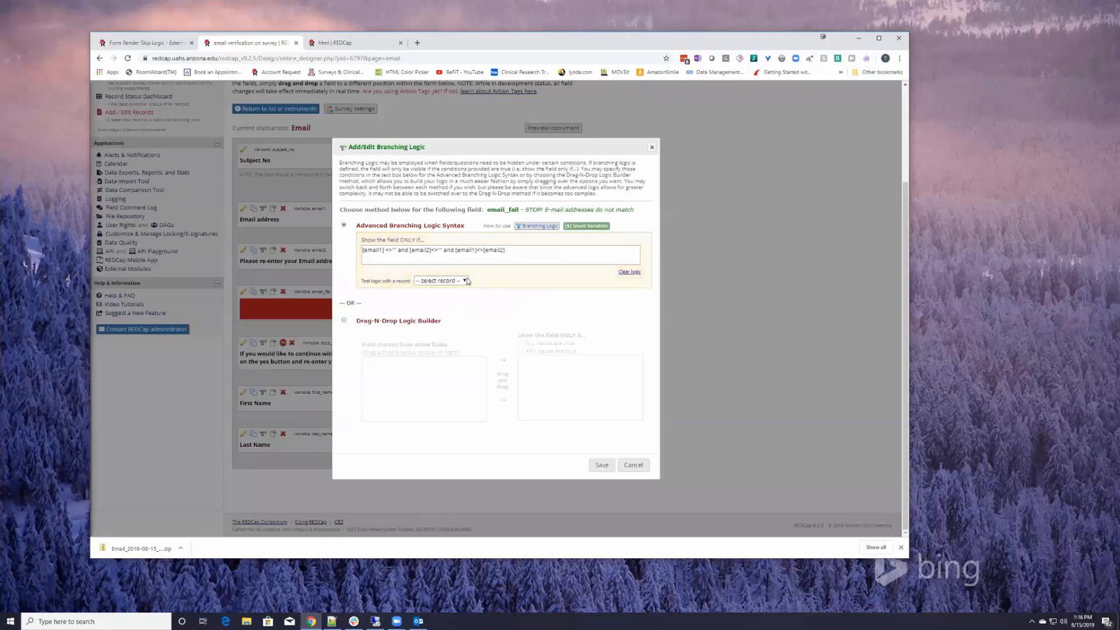
{"action": "left_click", "coordinate": [368, 251]}
{"action": "left_click", "coordinate": [633, 466]}
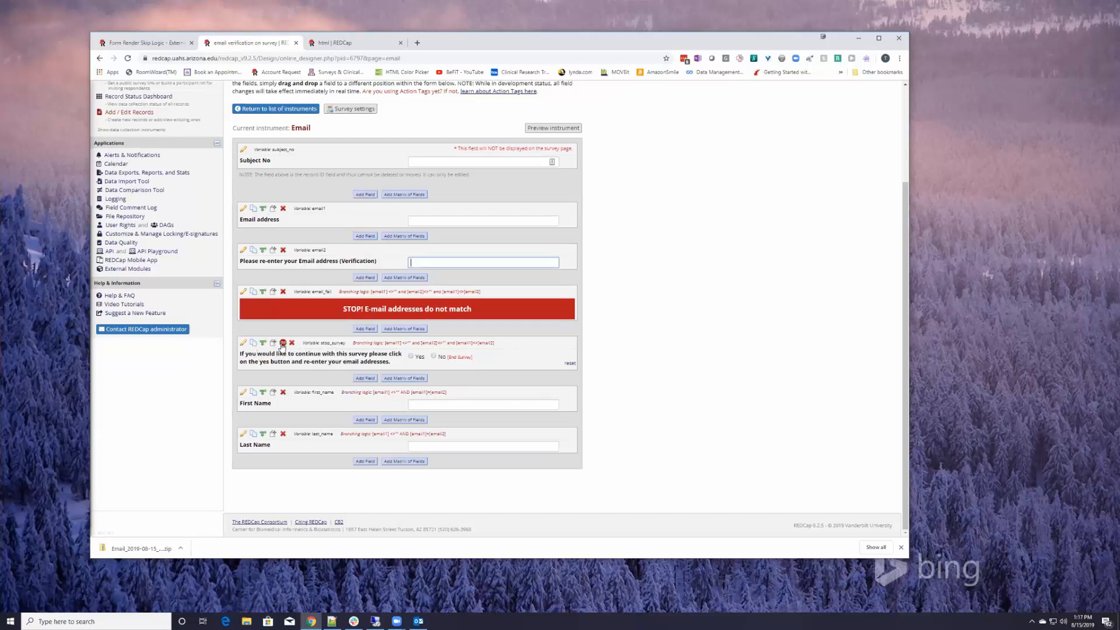
{"action": "left_click", "coordinate": [283, 344]}
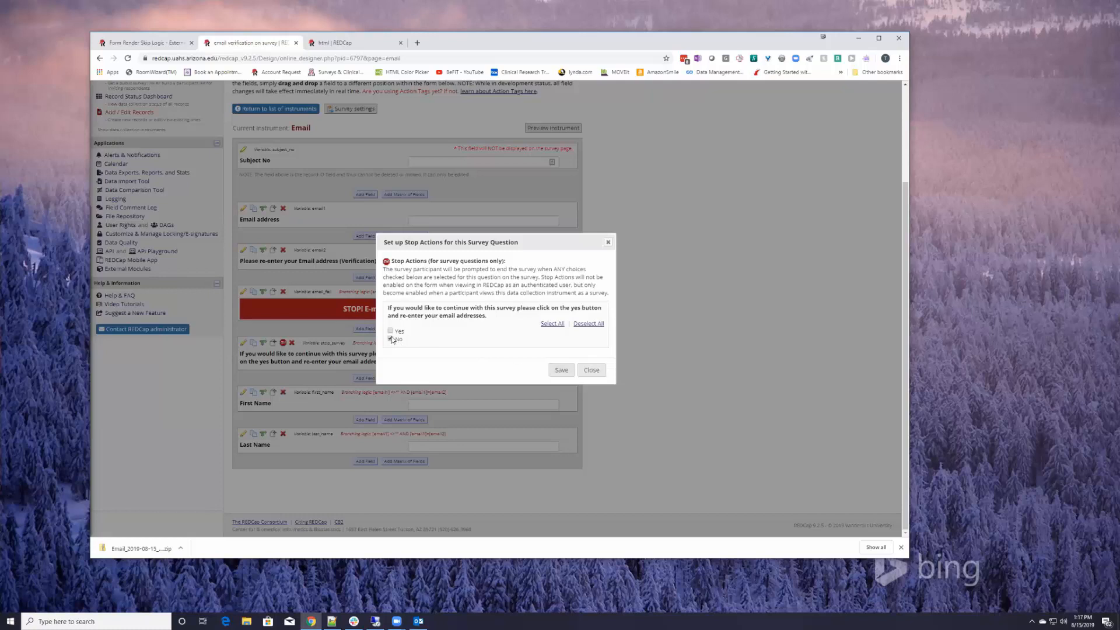
{"action": "left_click", "coordinate": [592, 369]}
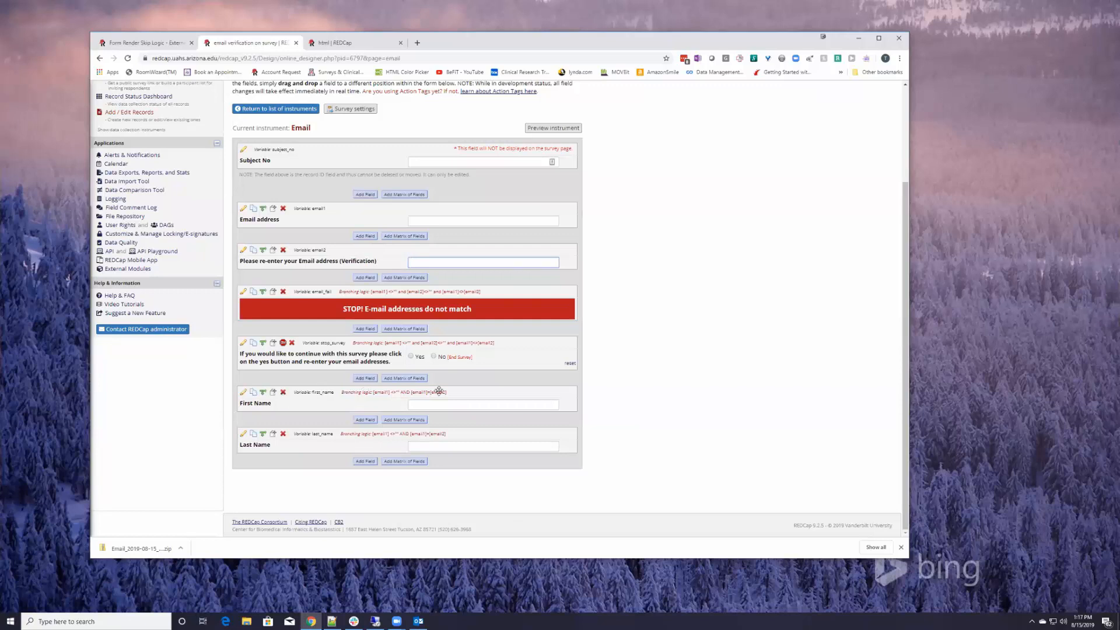
{"action": "left_click", "coordinate": [263, 392]}
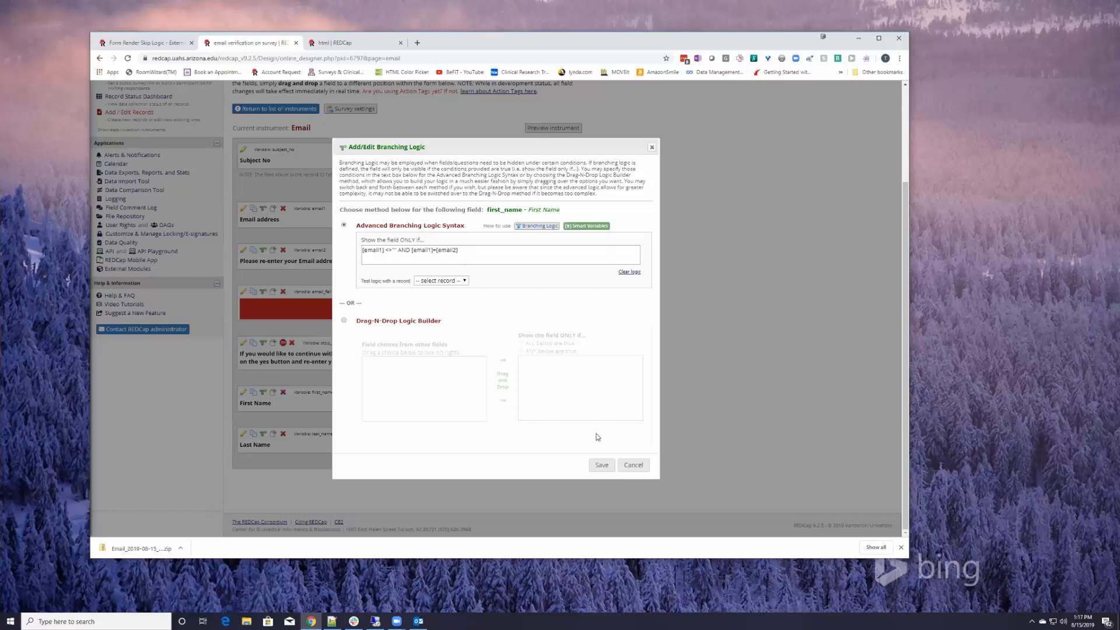
{"action": "left_click", "coordinate": [634, 464]}
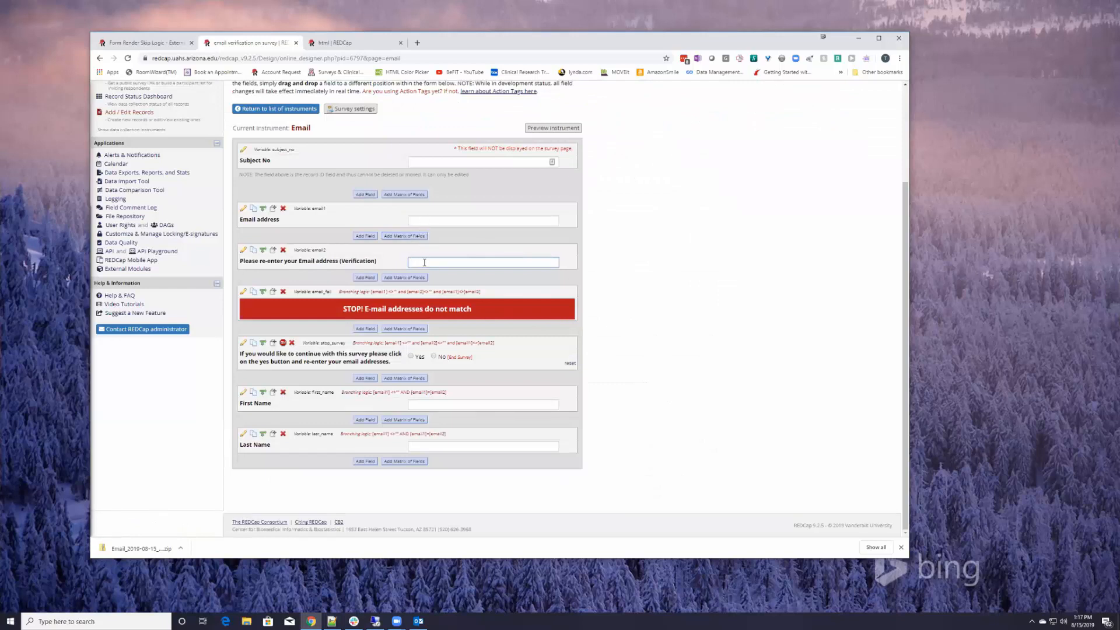
{"action": "left_click", "coordinate": [420, 219]}
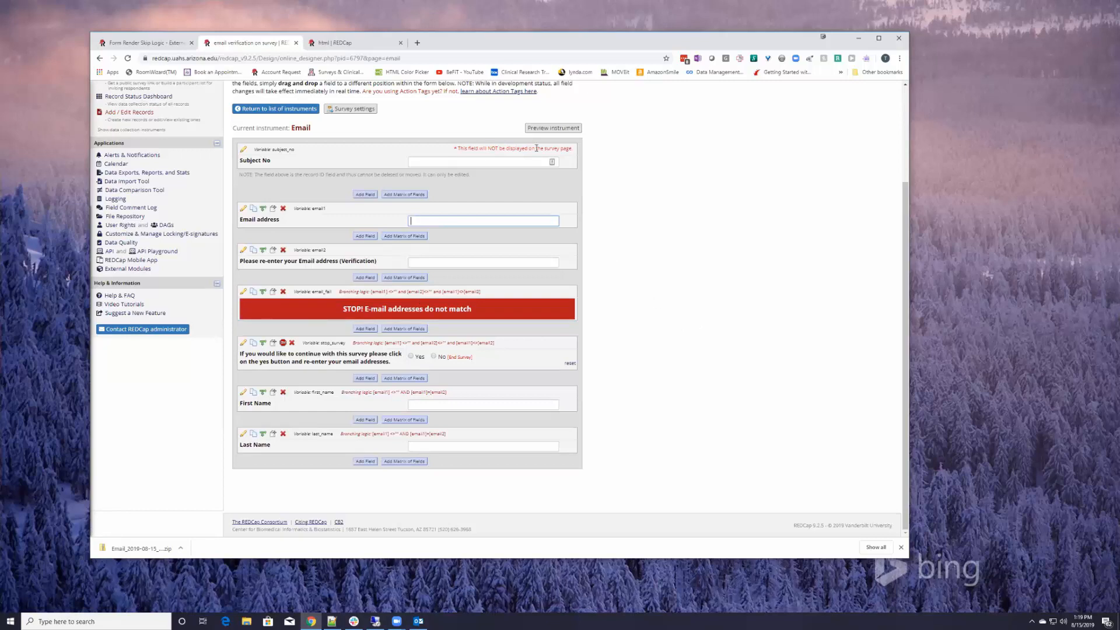
{"action": "scroll", "coordinate": [624, 205], "scroll_direction": "up", "scroll_amount": 1}
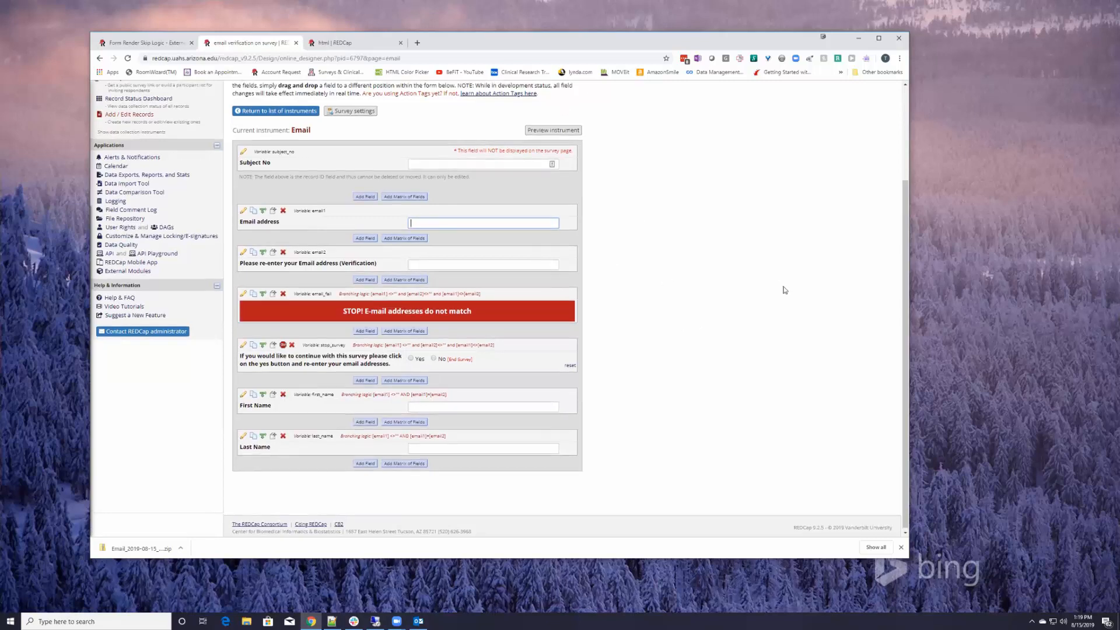